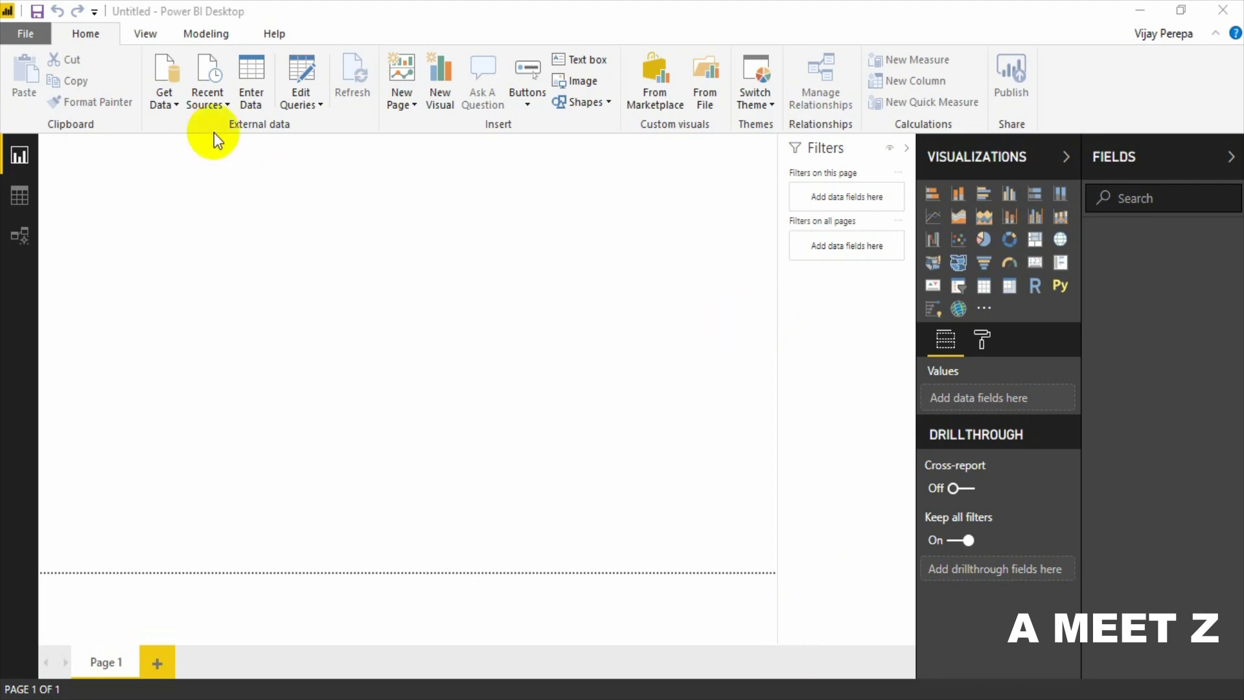
Open the Power Query Editor and add Sales PDF.pdf from the Desktop as a PDF source
left_click(292, 106)
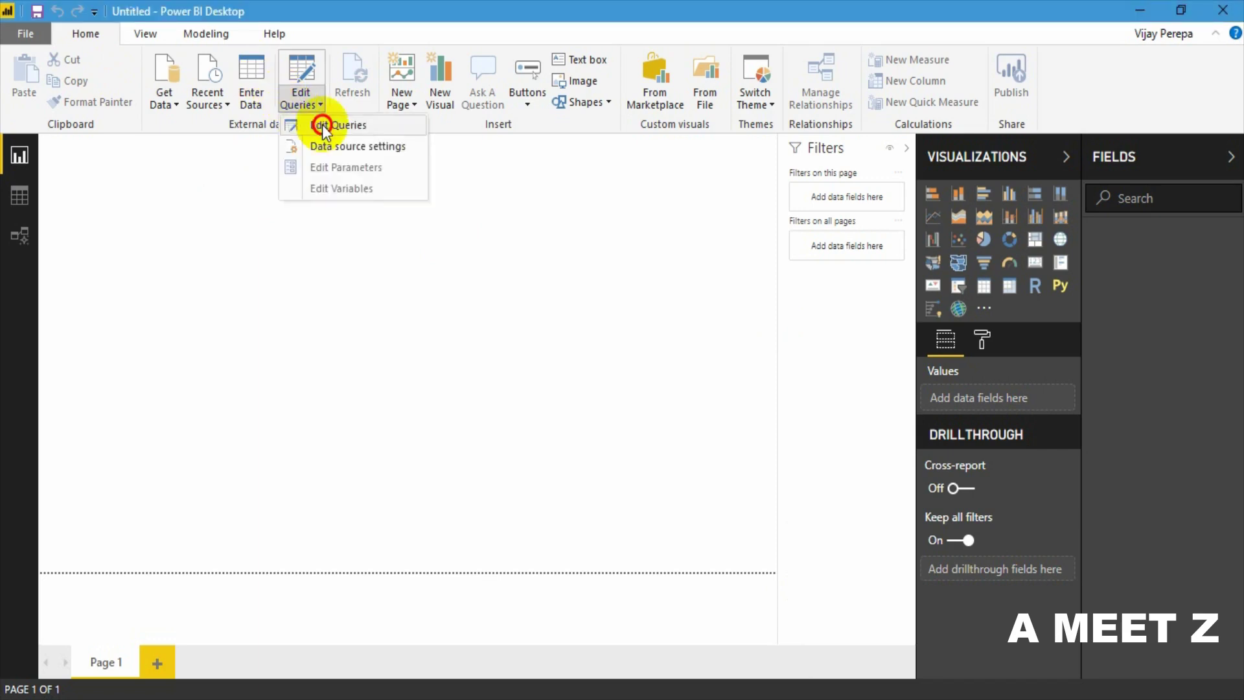
left_click(322, 125)
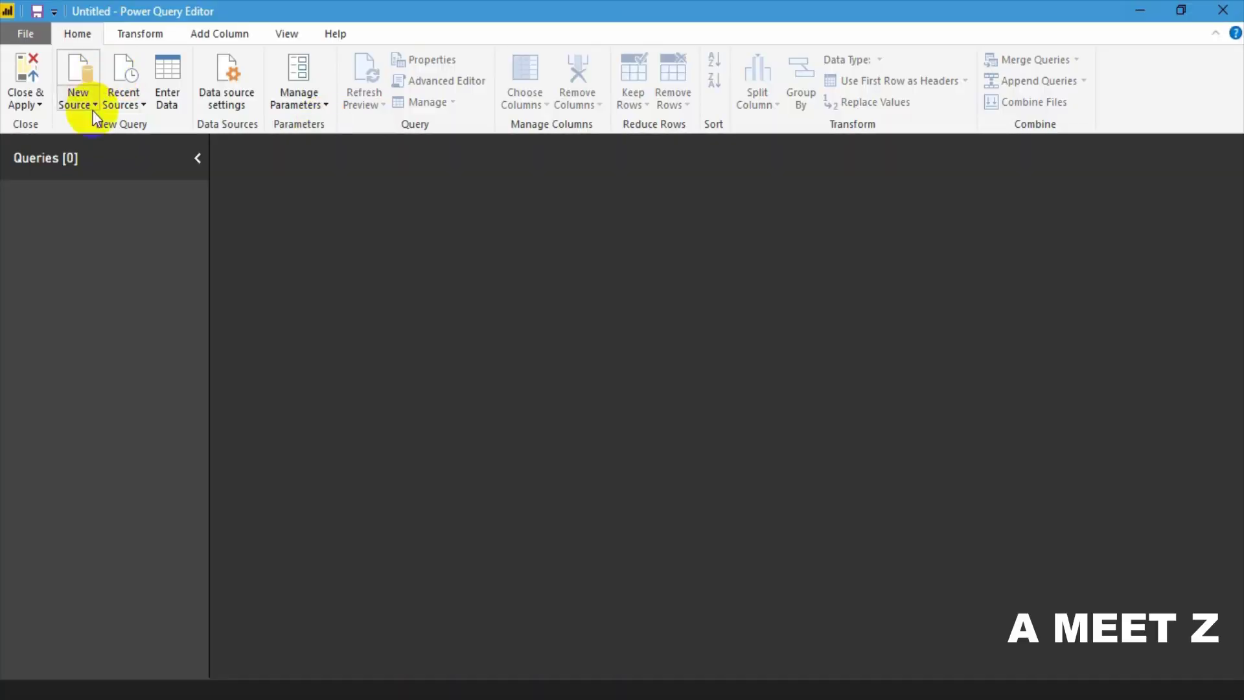
left_click(90, 105)
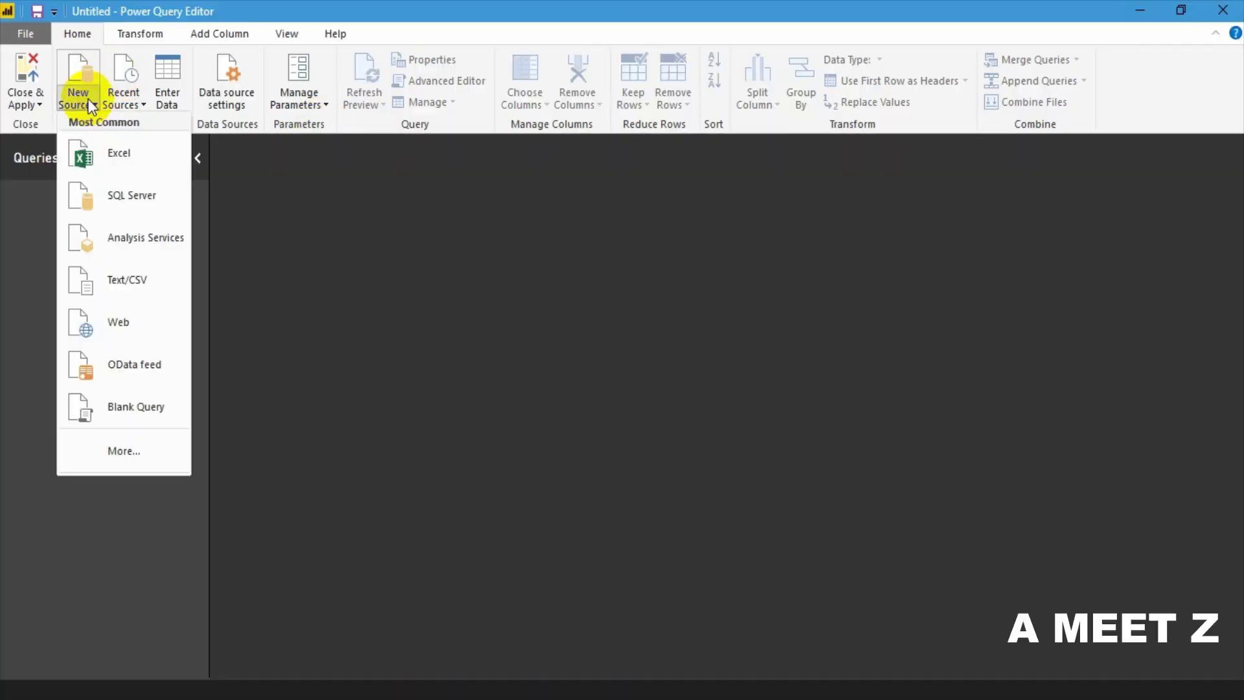
left_click(129, 452)
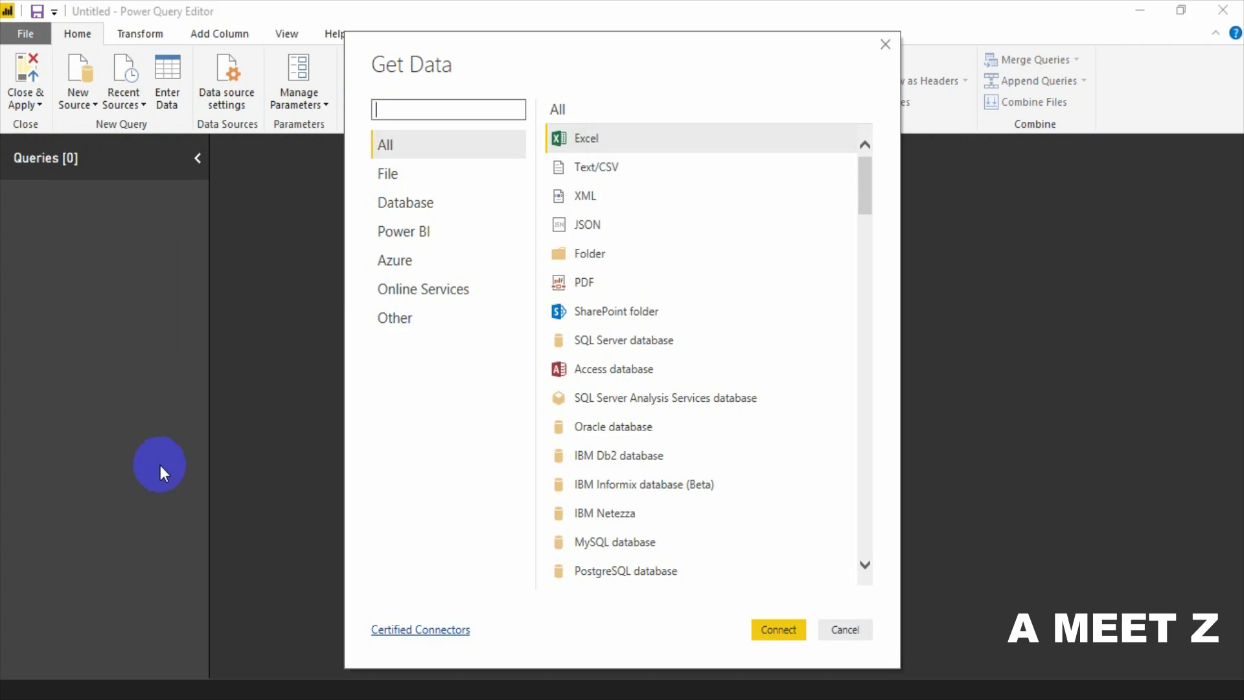
double_click(585, 291)
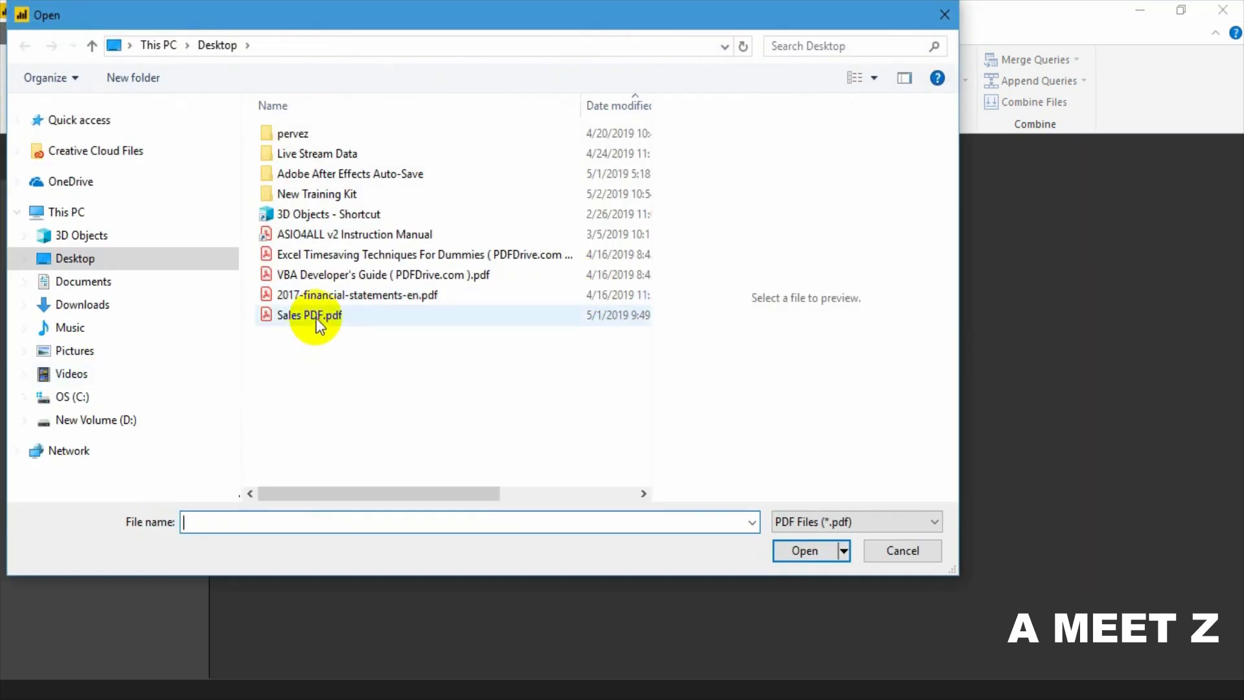
double_click(317, 318)
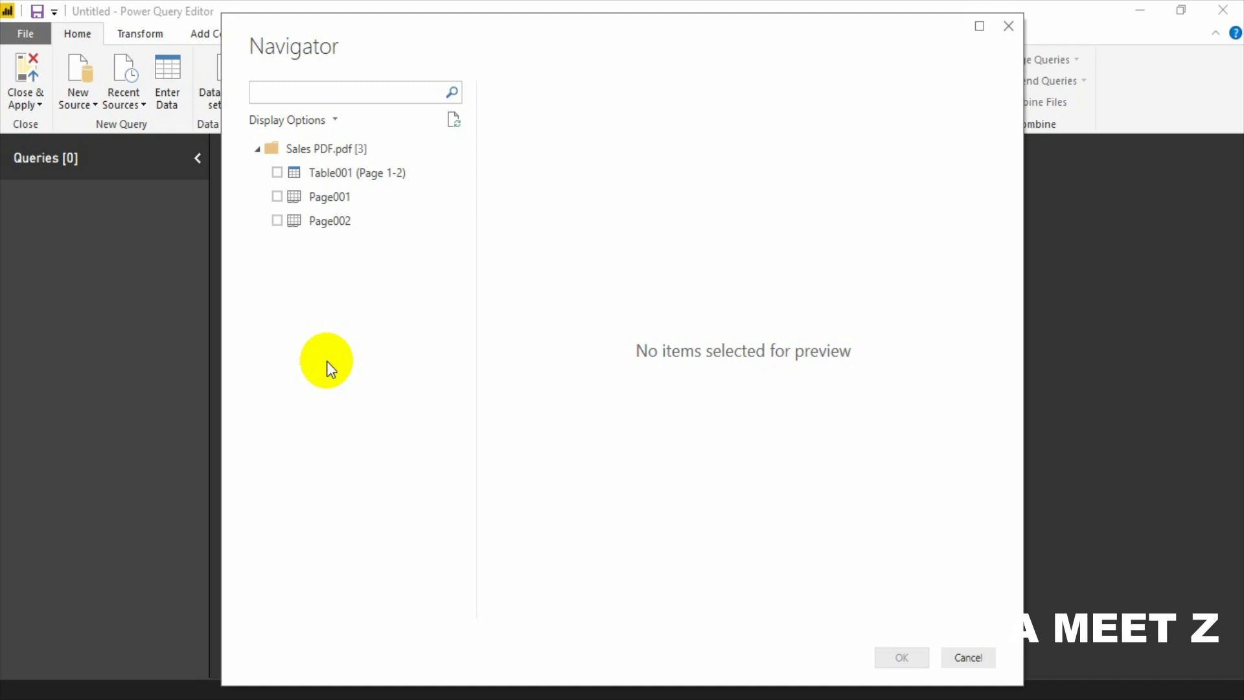
Select Table001 (Page 1-2) in the Navigator for import
left_click(276, 172)
Load Table001 (Page 1-2) into the editor and browse its 8 columns and 136 rows
left_click(889, 642)
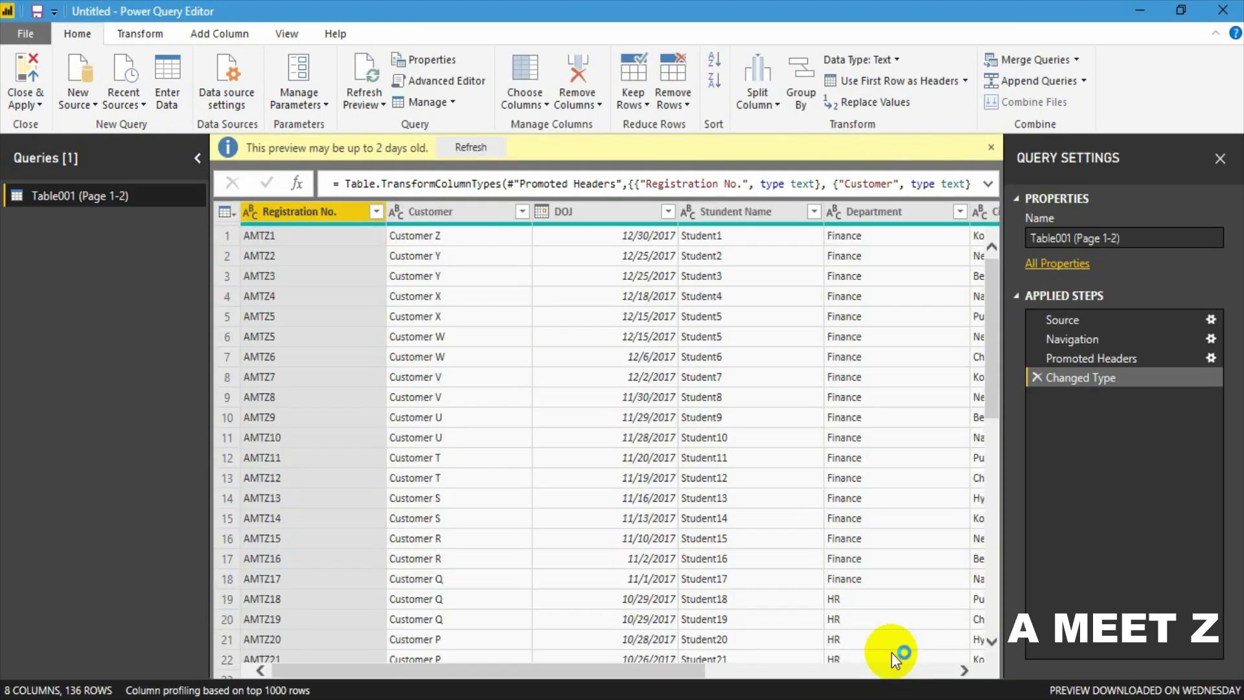
left_click_drag(575, 670, 849, 685)
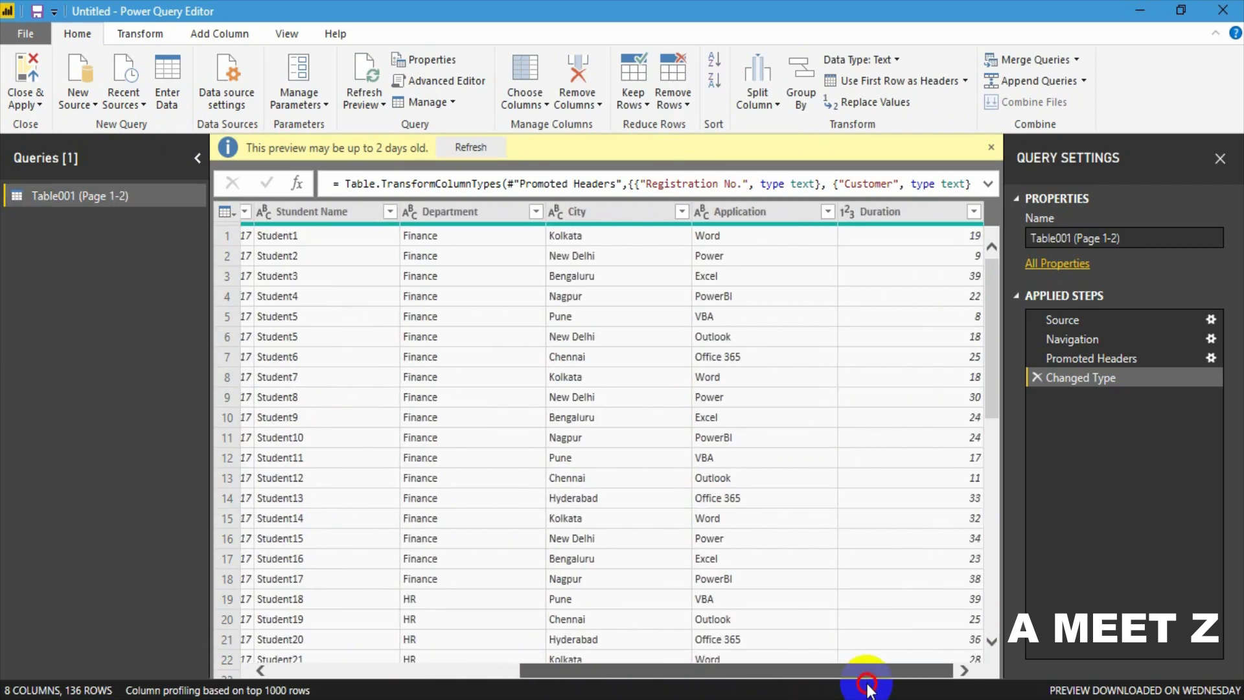
left_click_drag(868, 688, 622, 670)
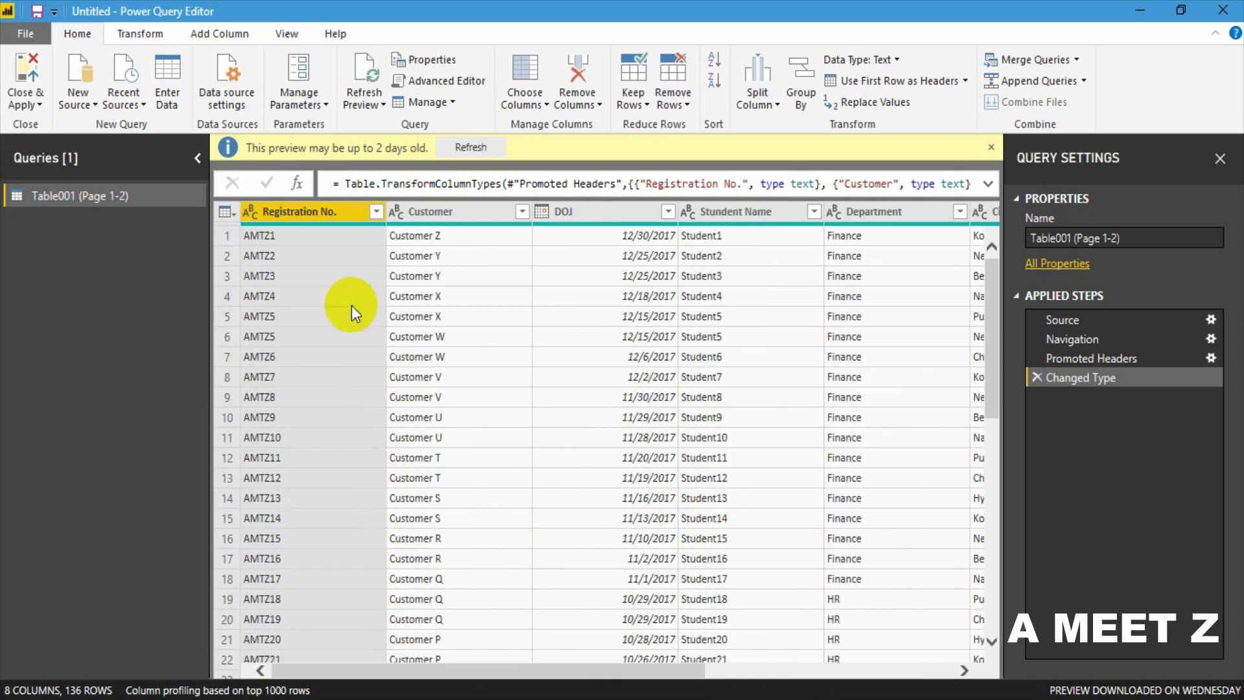
left_click_drag(528, 670, 869, 670)
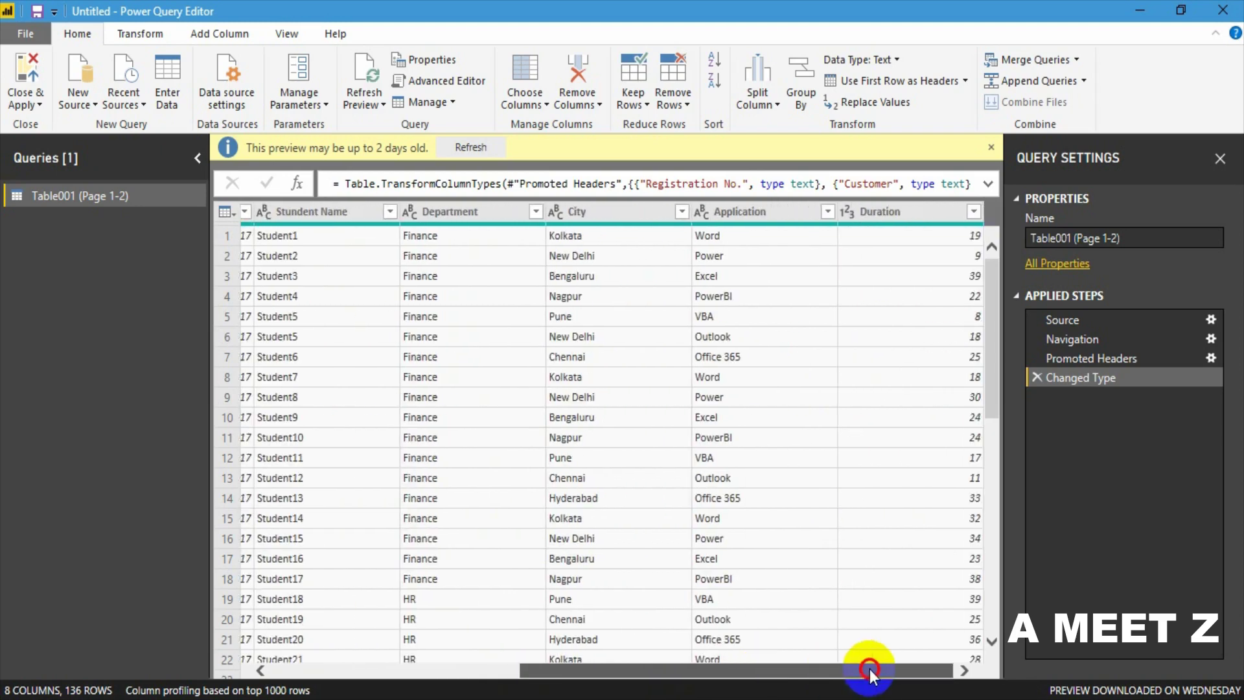
scroll(820, 458, "down", 6)
scroll(836, 505, "down", 3)
scroll(836, 506, "down", 10)
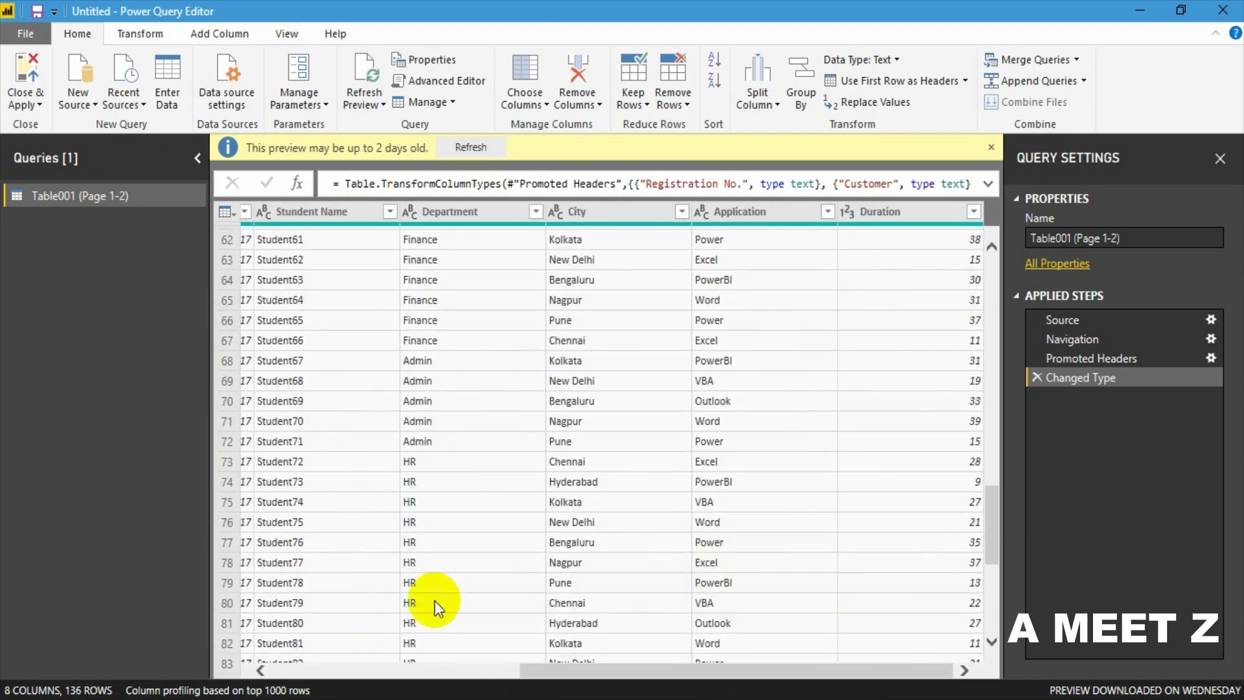
left_click(349, 671)
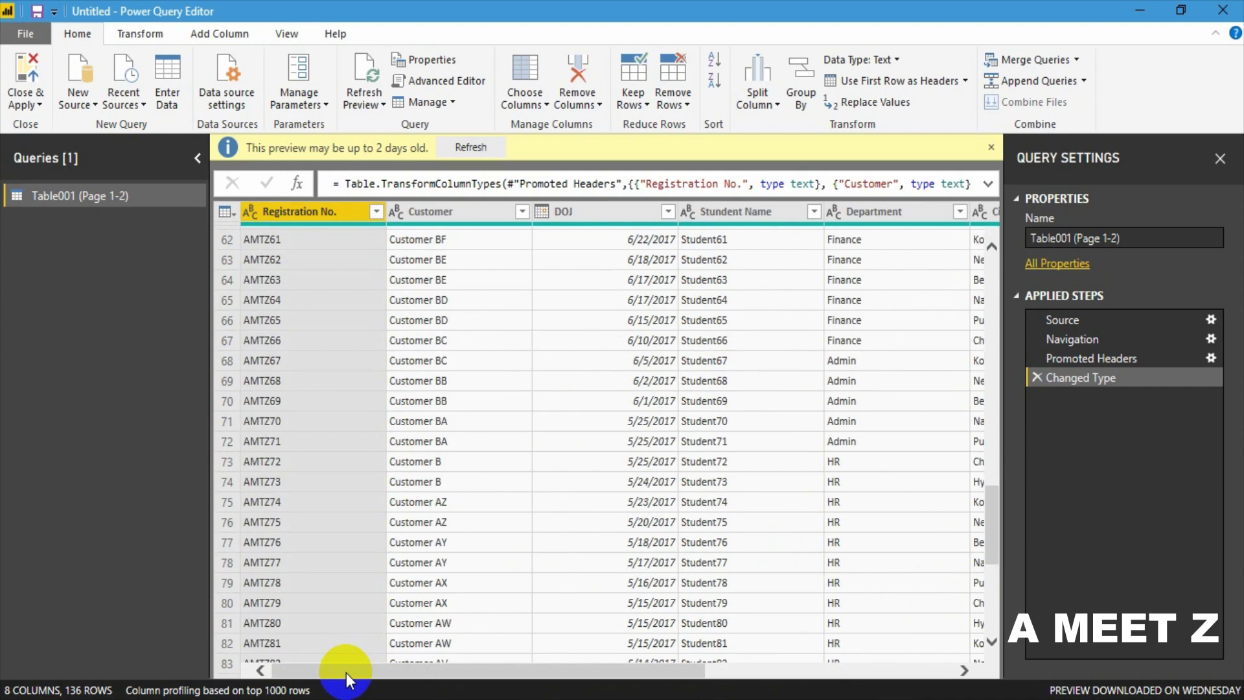
right_click(104, 193)
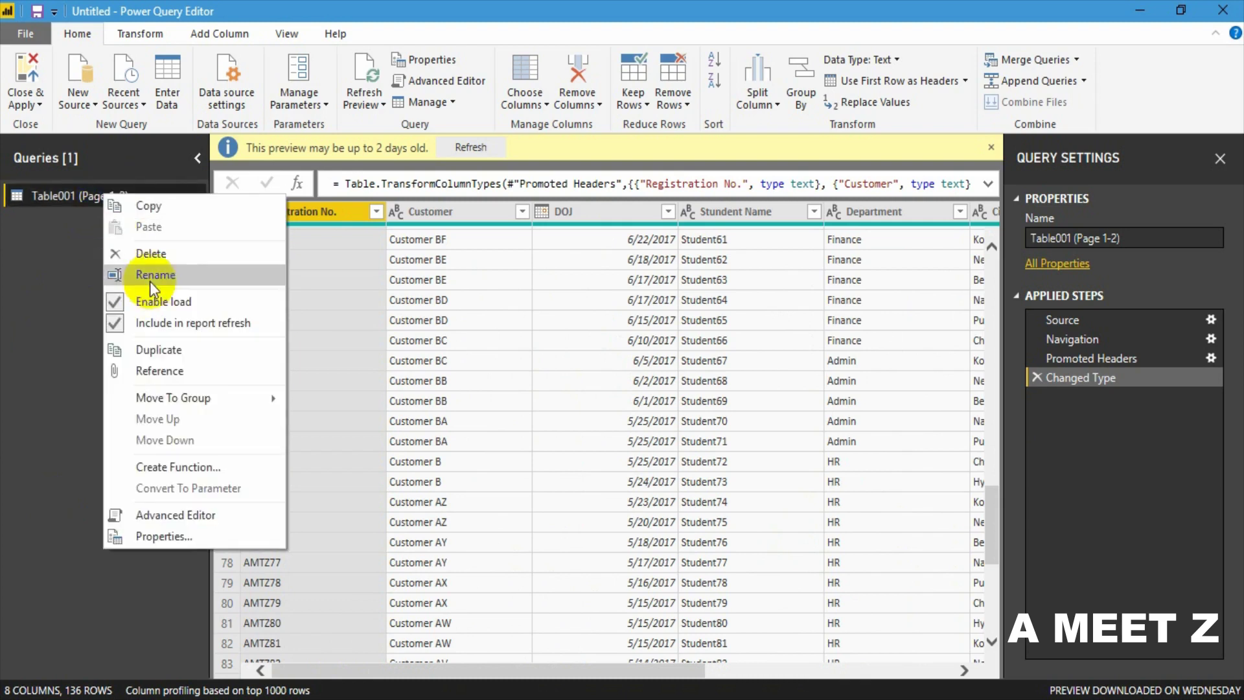
Delete the Table001 query and reopen Sales PDF.pdf as a new PDF source
left_click(152, 253)
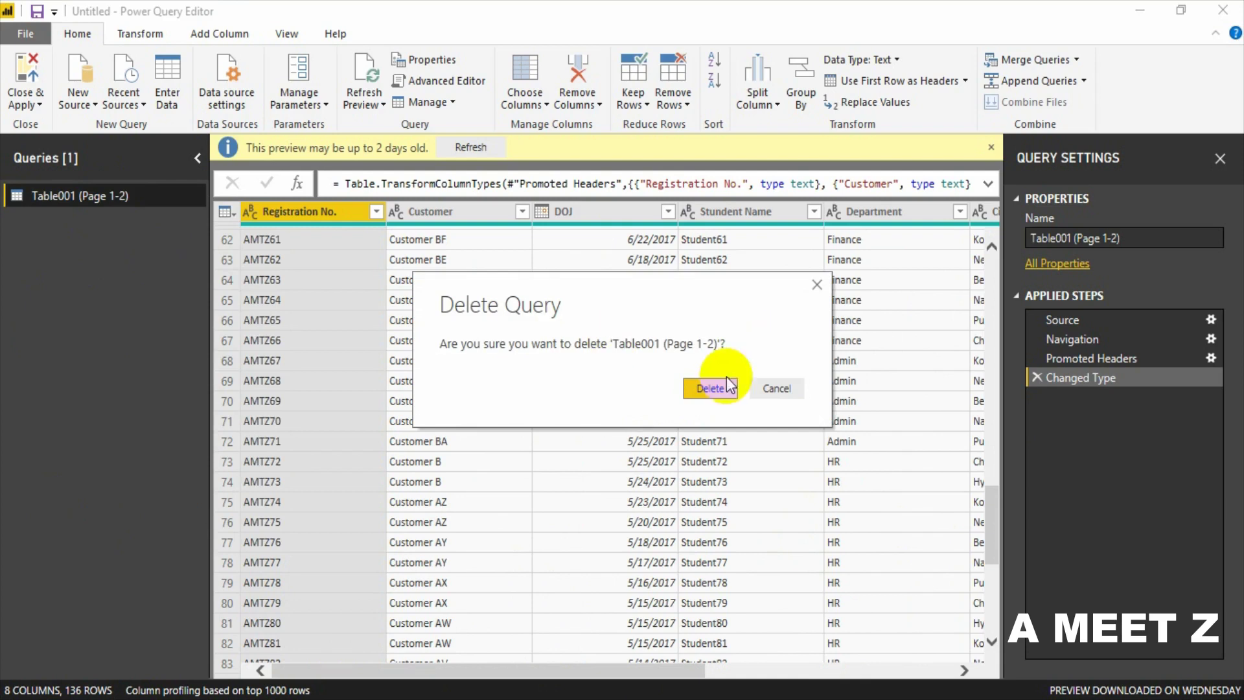
left_click(723, 387)
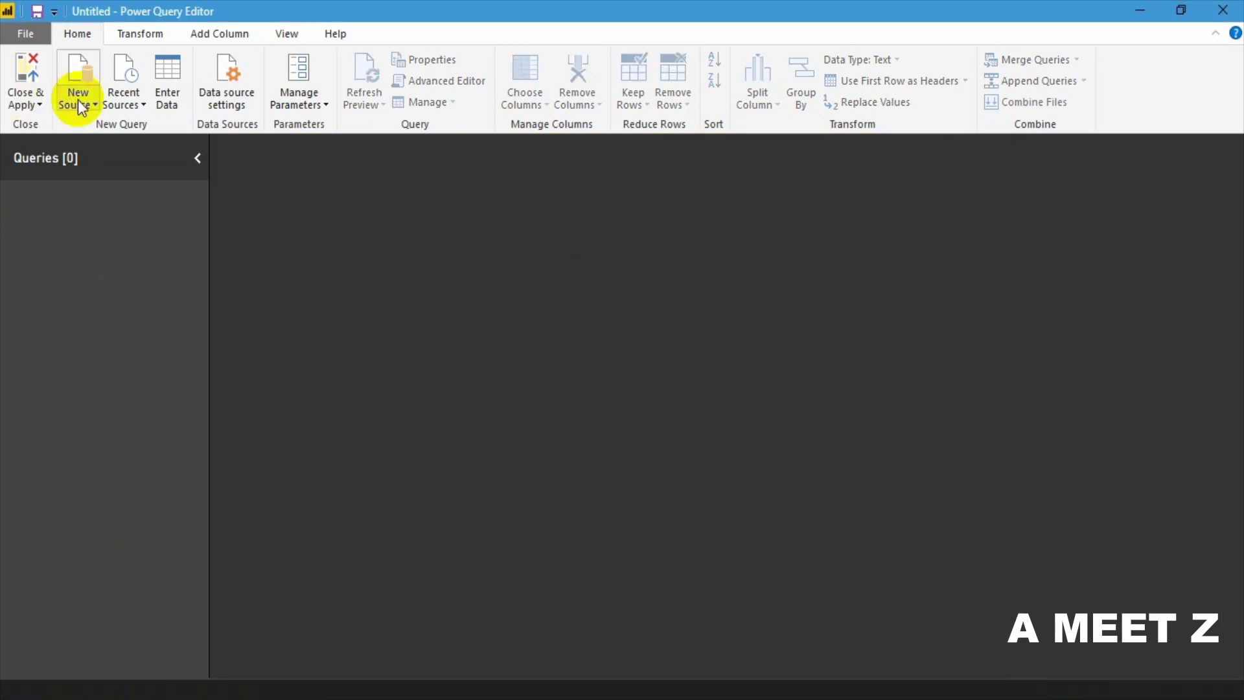
left_click(83, 107)
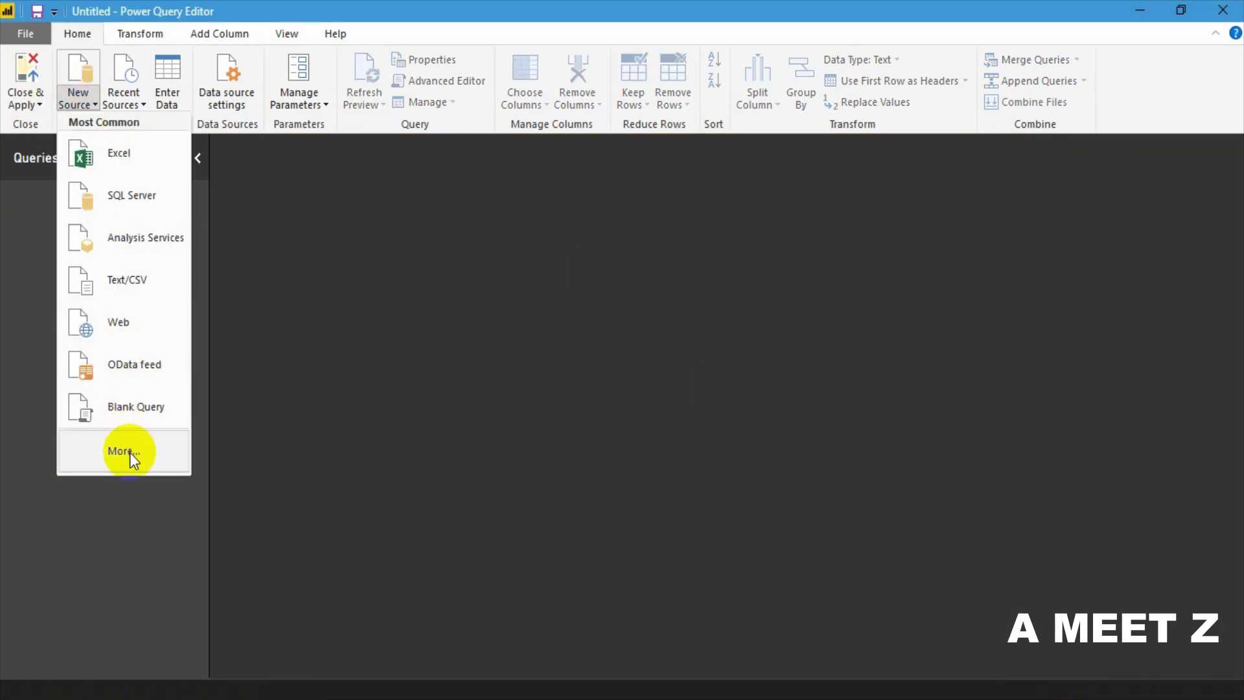
left_click(124, 451)
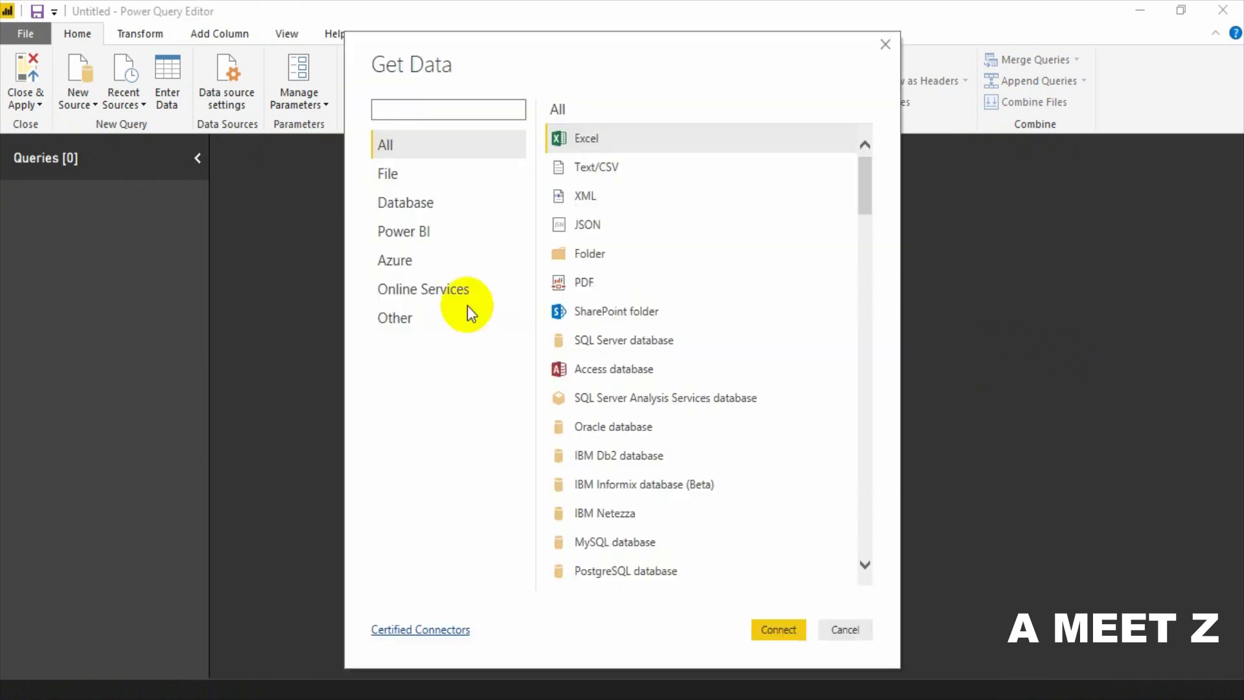
double_click(586, 282)
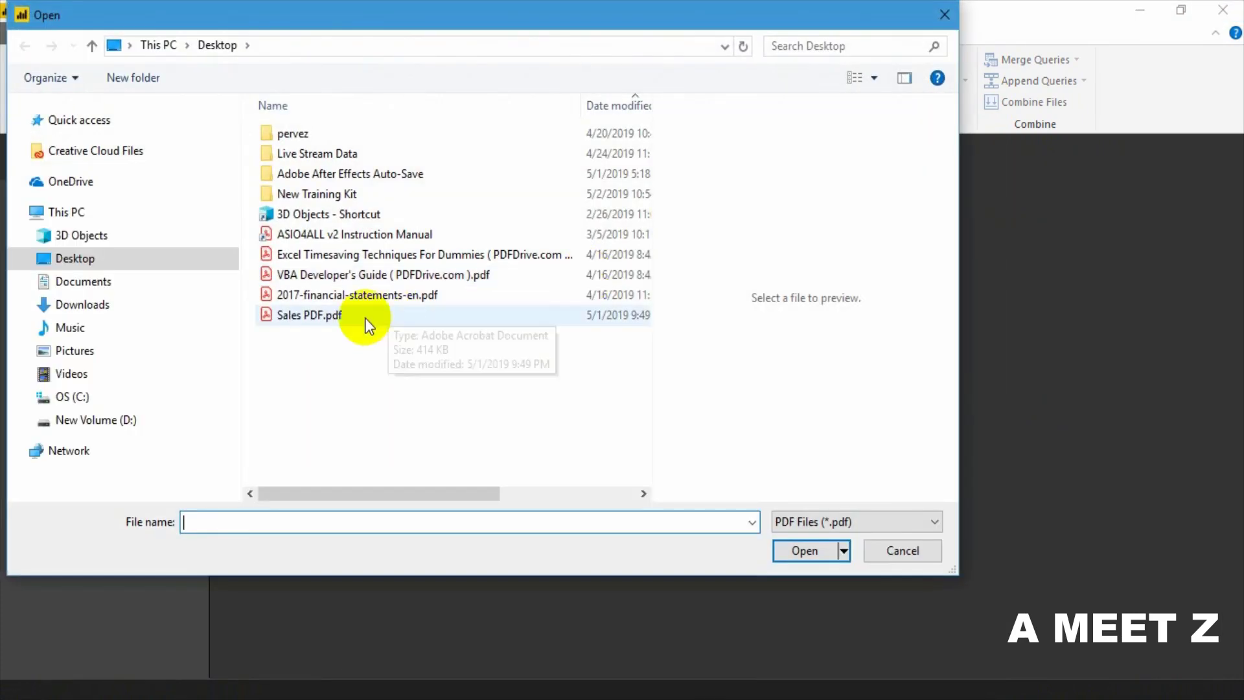
double_click(338, 314)
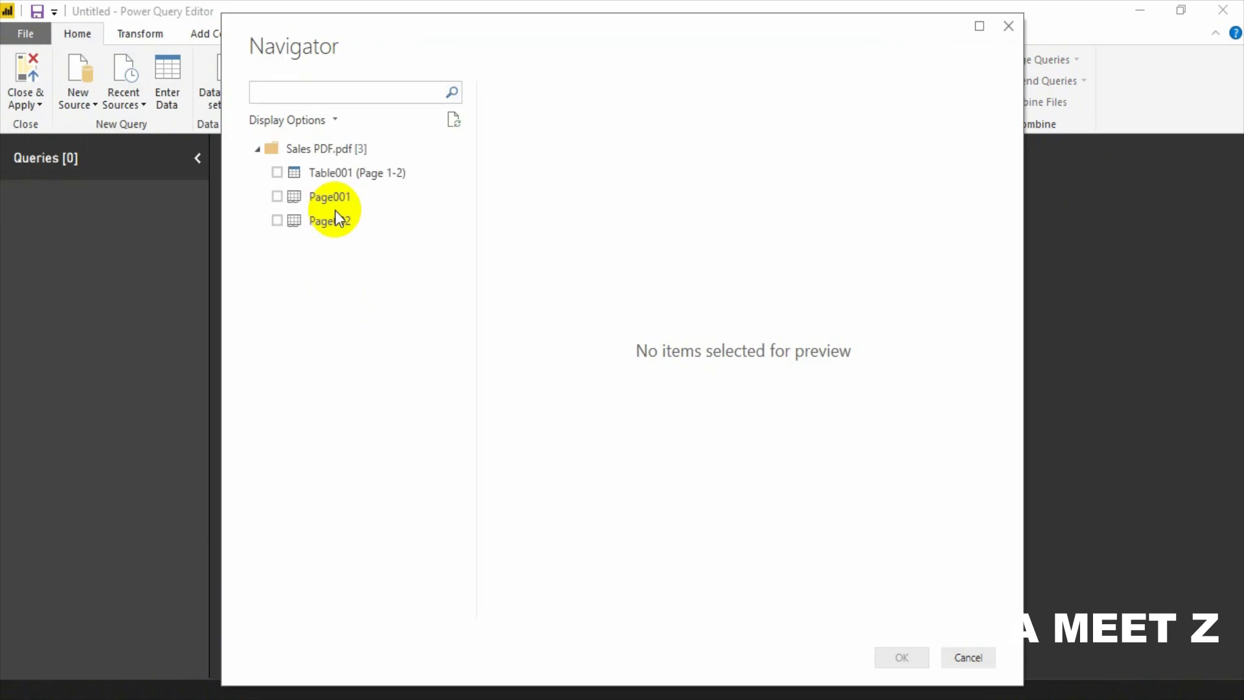
Import the Page001 and Page002 tables from the Navigator and view Page001's data
left_click(276, 197)
left_click(277, 221)
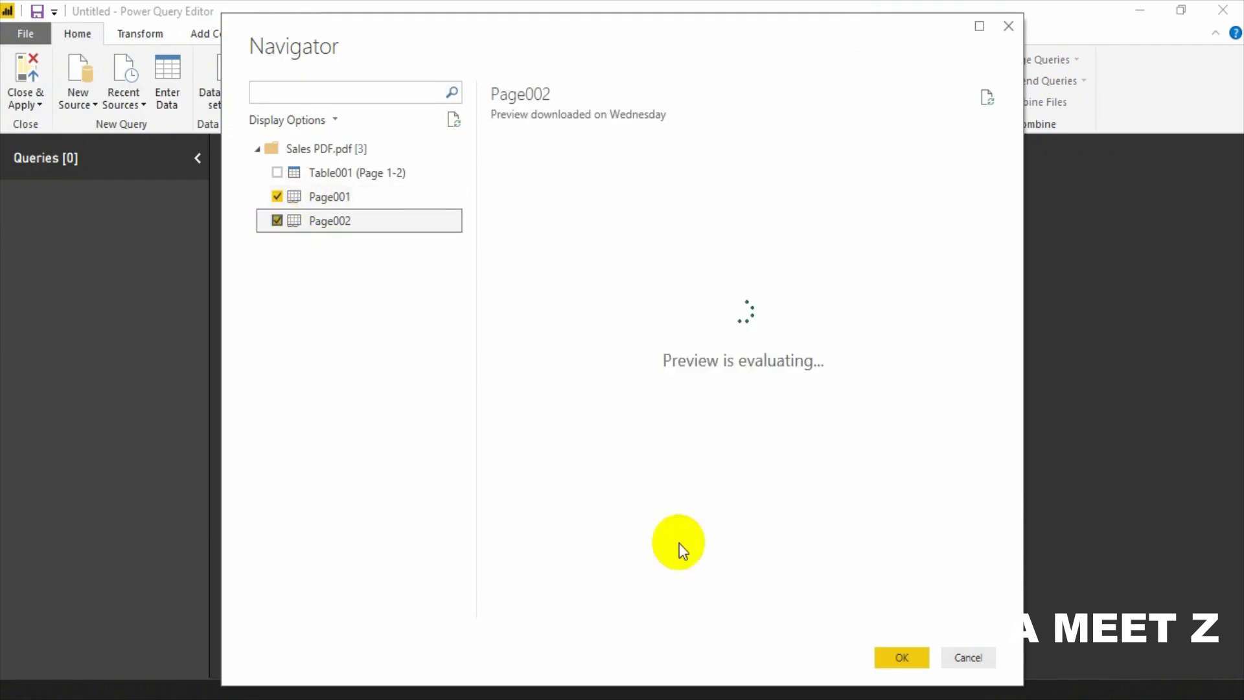
mouse_move(771, 610)
left_mouse_down()
mouse_move(935, 607)
mouse_move(714, 609)
left_mouse_up()
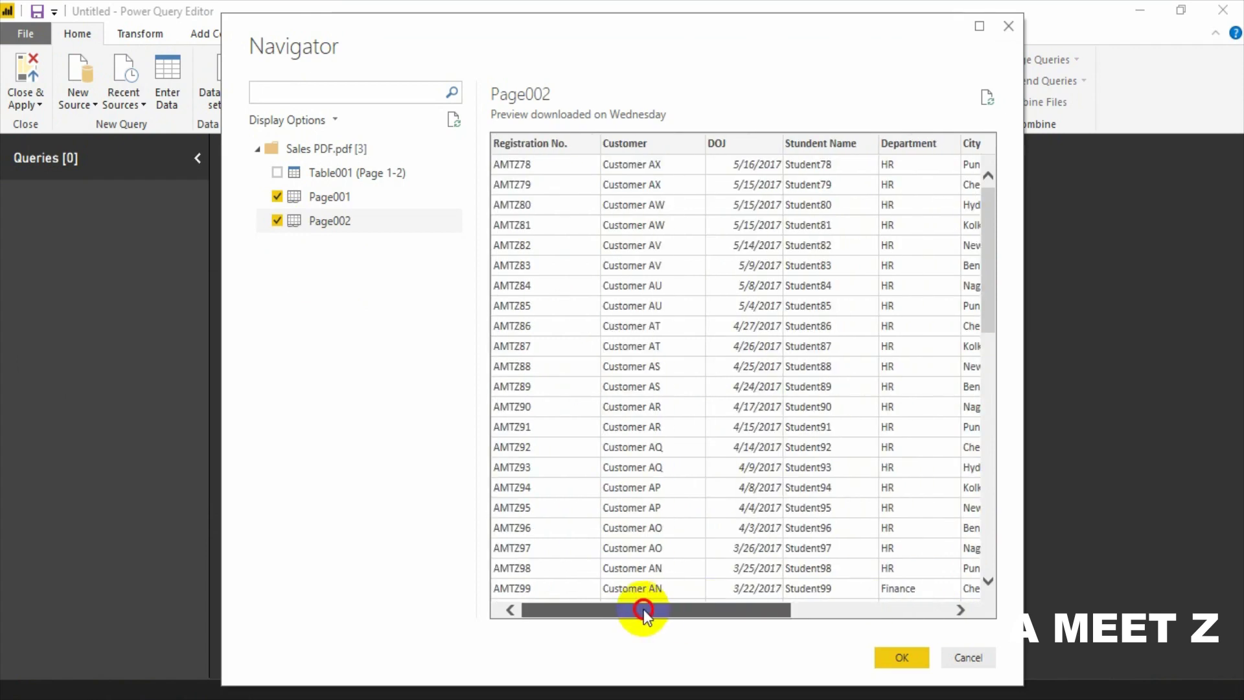
left_click_drag(644, 610, 948, 612)
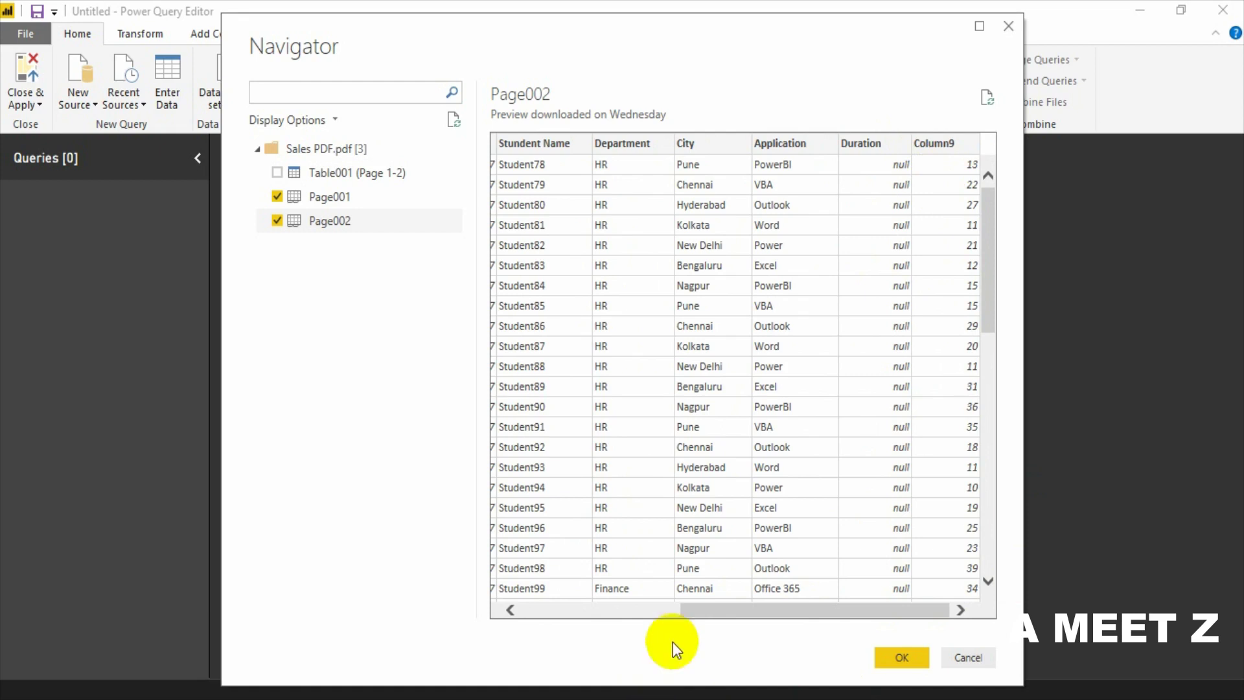
left_click(348, 197)
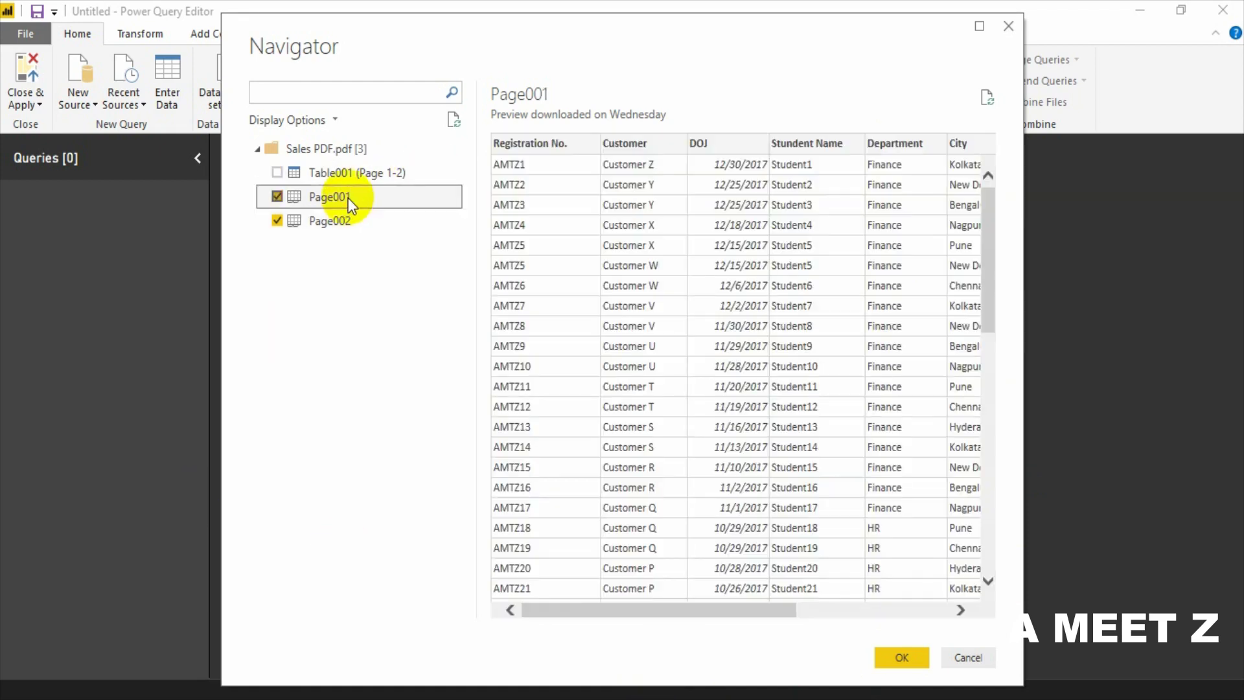
left_click_drag(646, 610, 866, 607)
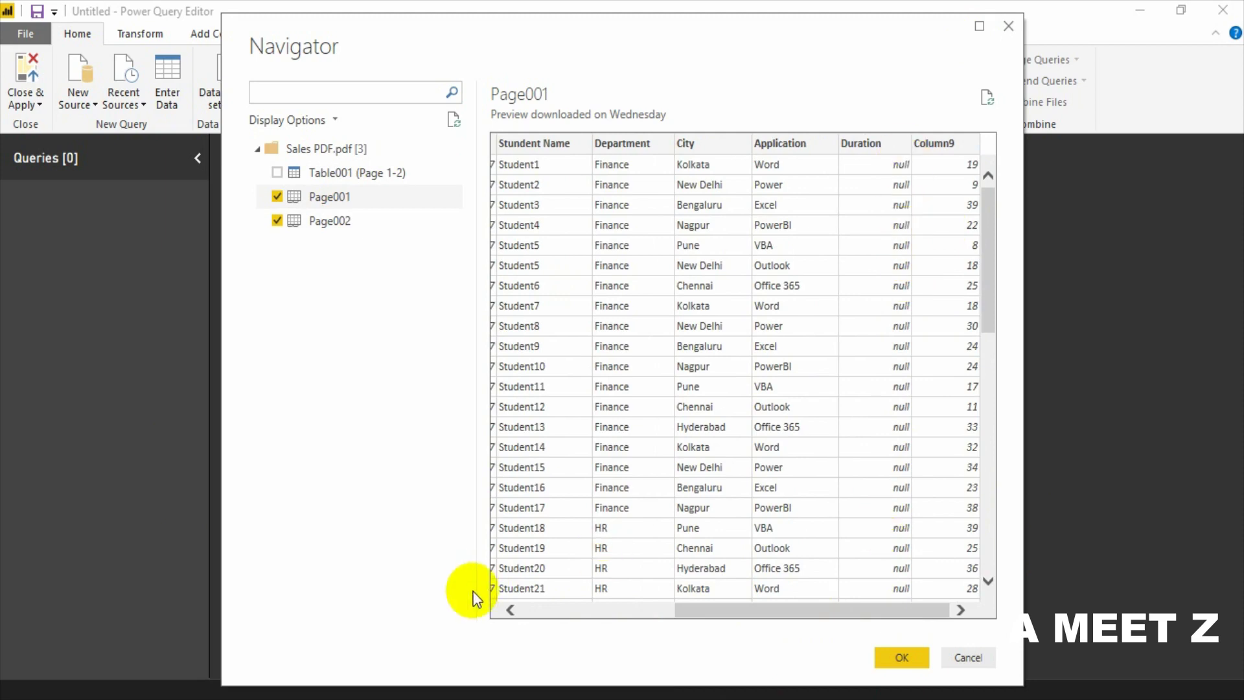
left_click(529, 607)
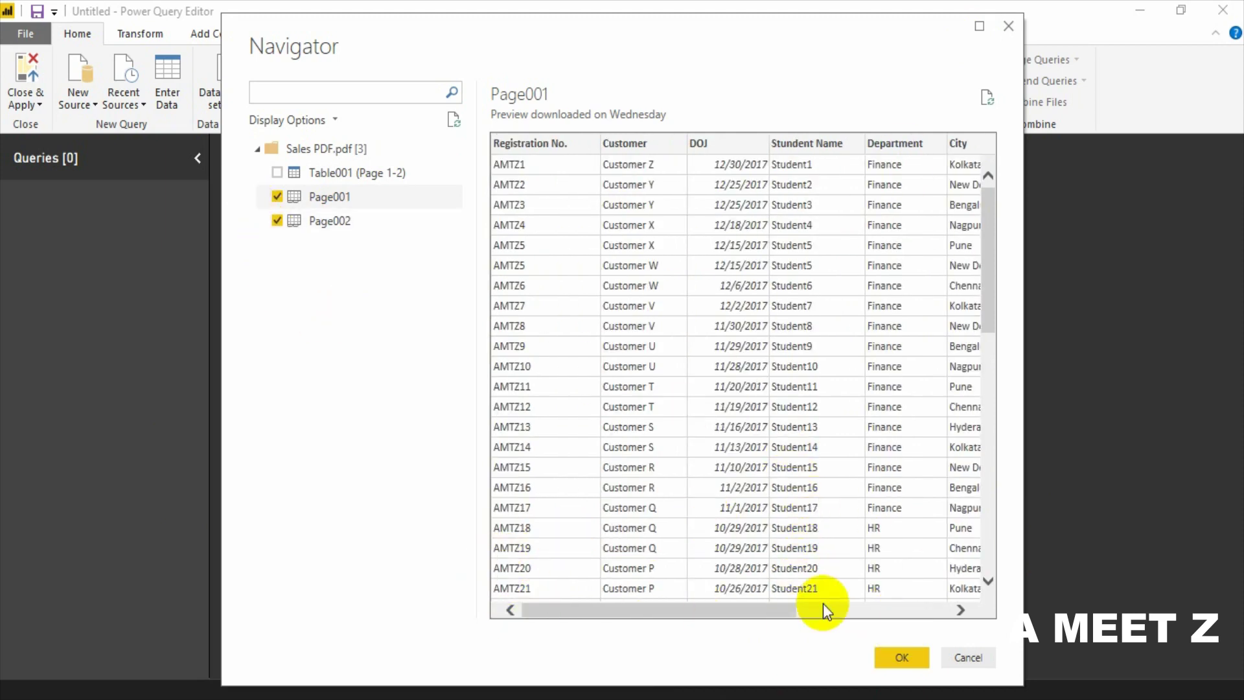
left_click(901, 658)
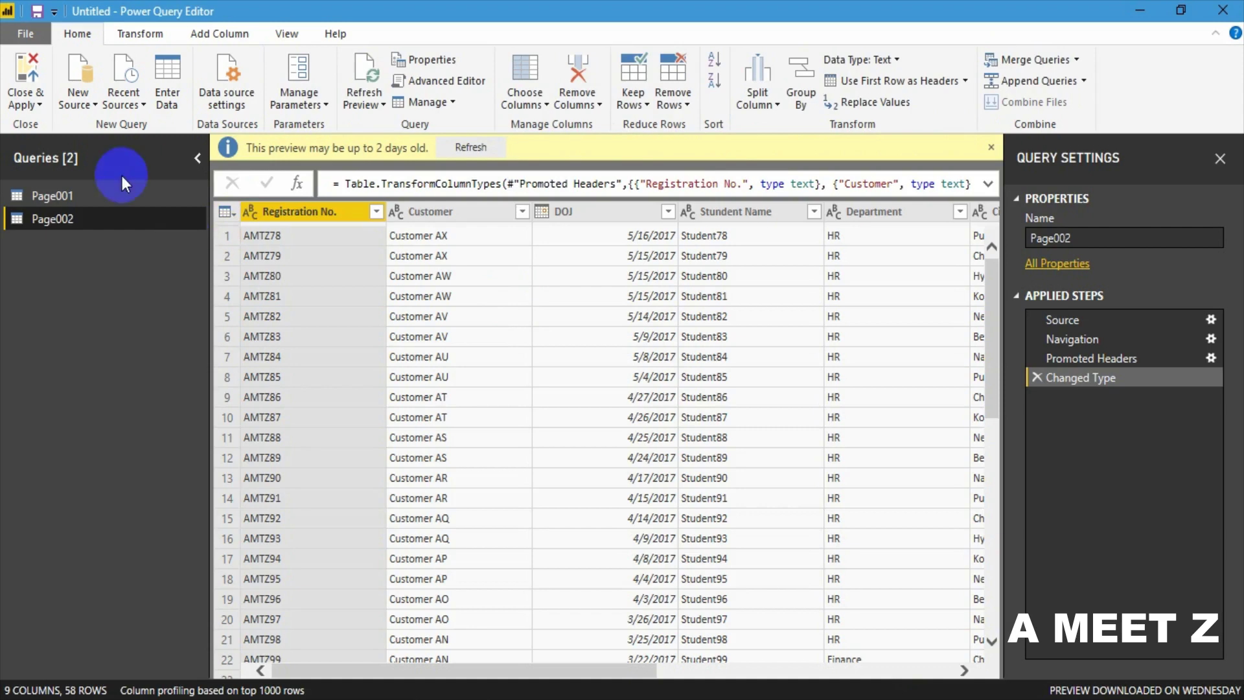
left_click(70, 196)
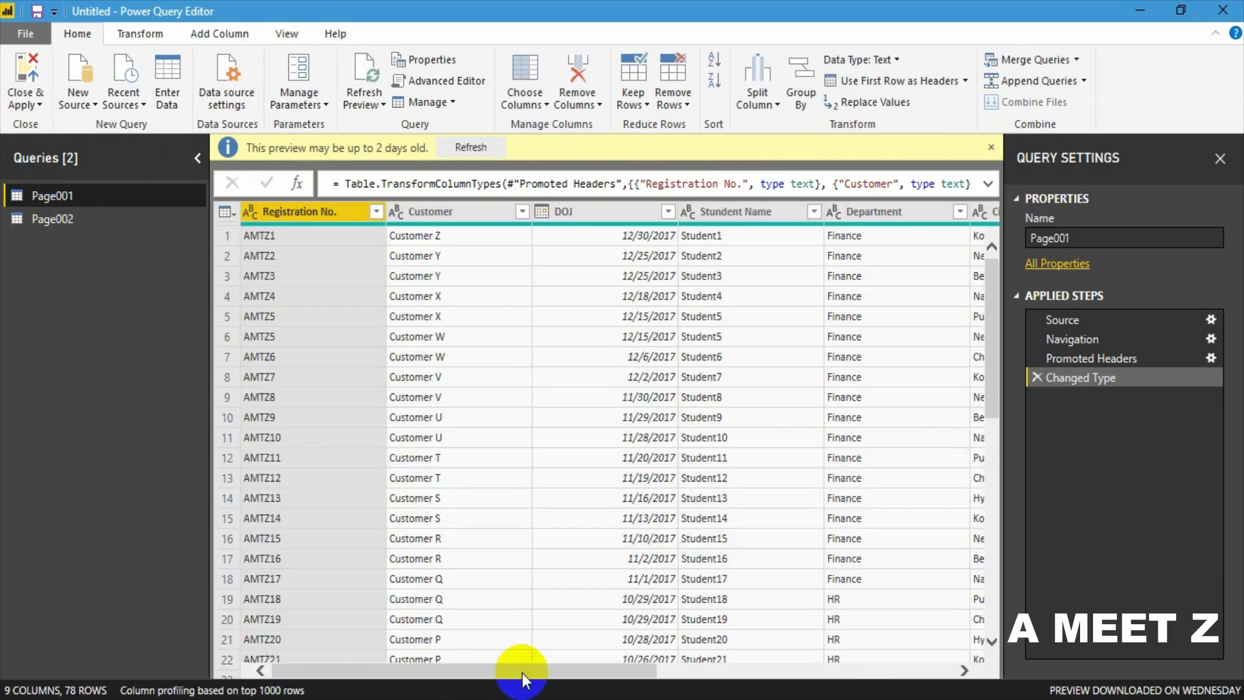
mouse_move(519, 671)
left_mouse_down()
mouse_move(885, 681)
mouse_move(421, 669)
left_mouse_up()
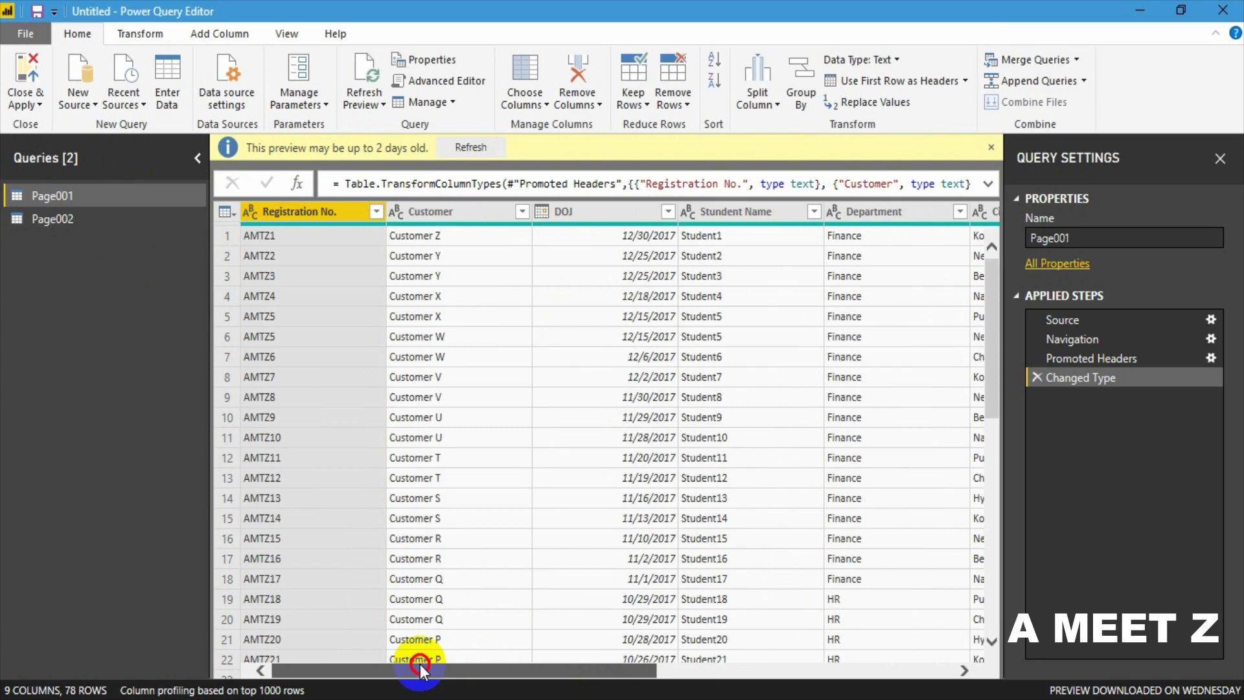
left_click_drag(420, 664, 870, 668)
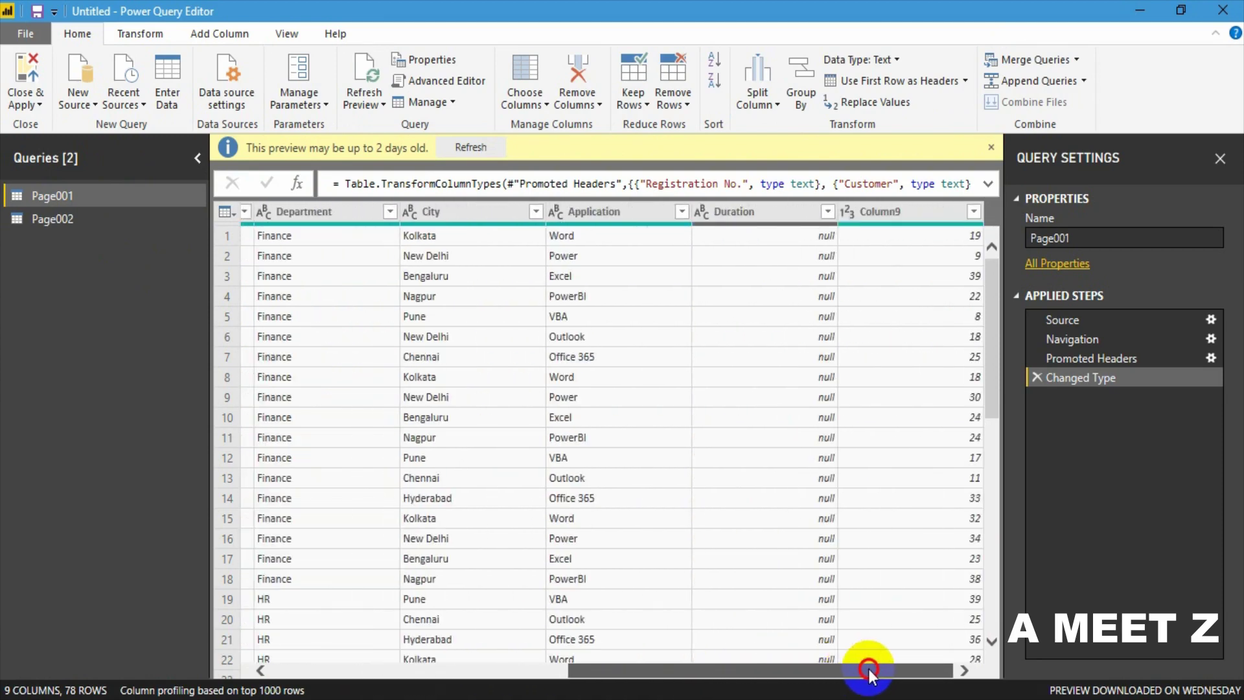
In Page001, remove the empty Duration column and rename Column9 to Duration
left_click(785, 213)
right_click(784, 213)
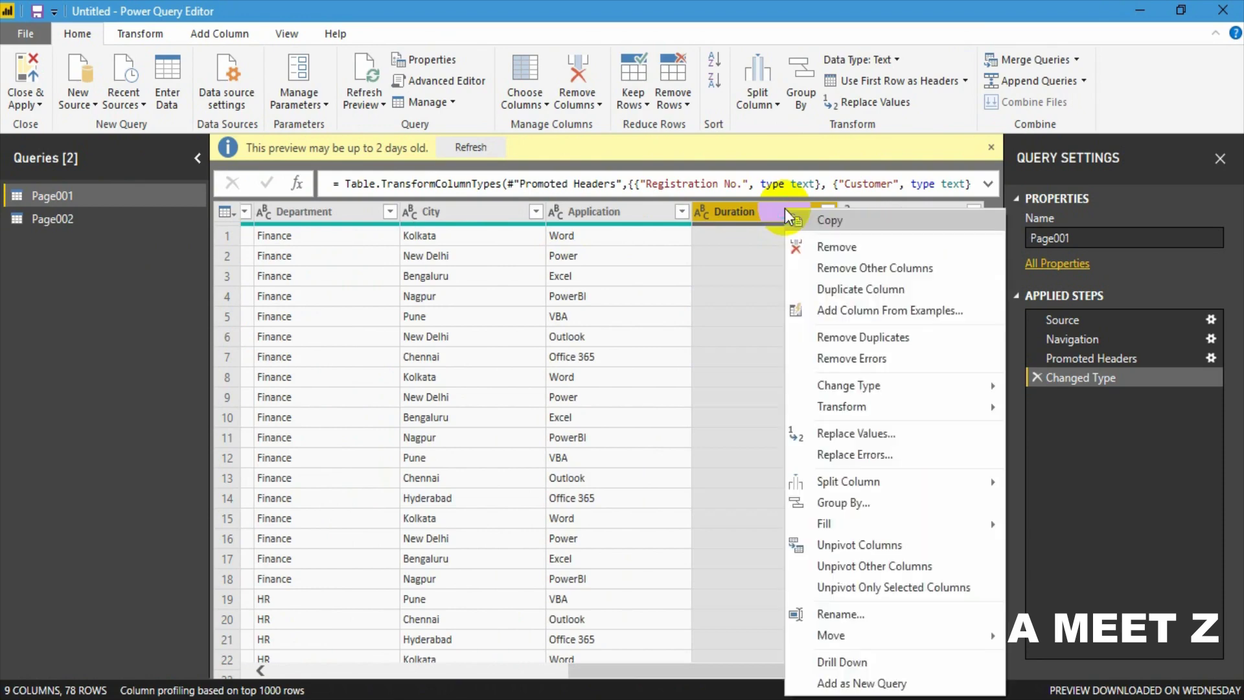
left_click(817, 245)
left_click(892, 188)
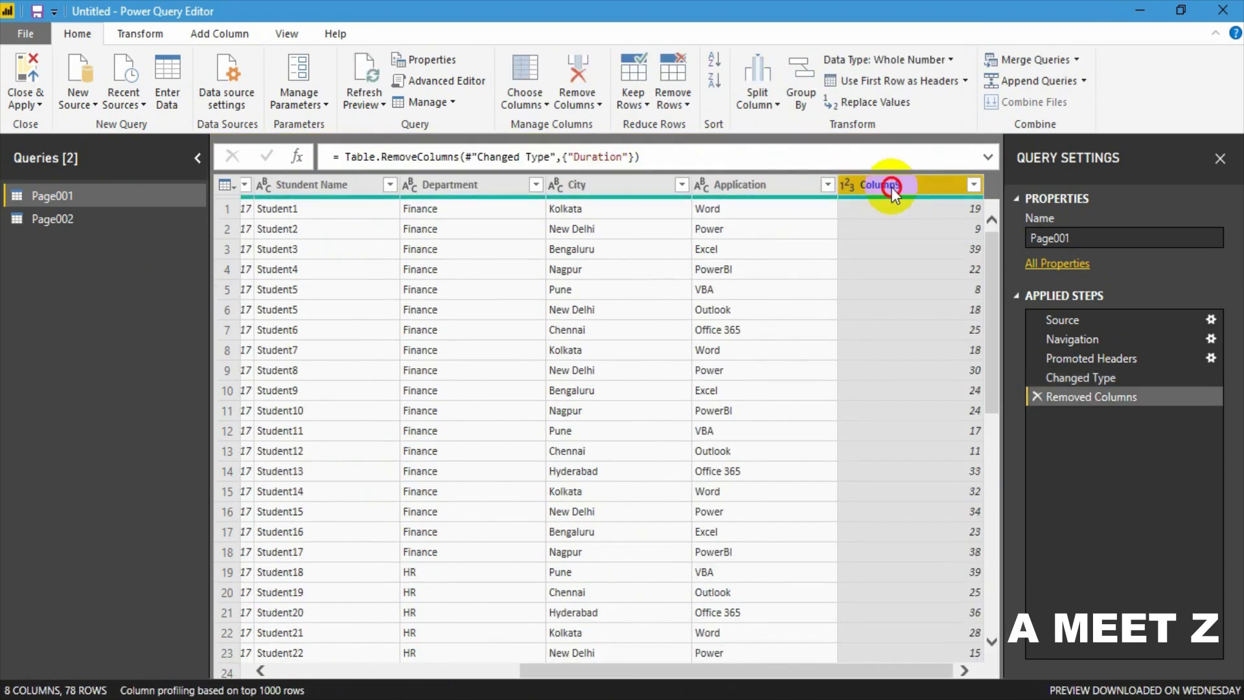
double_click(891, 187)
type("Duration")
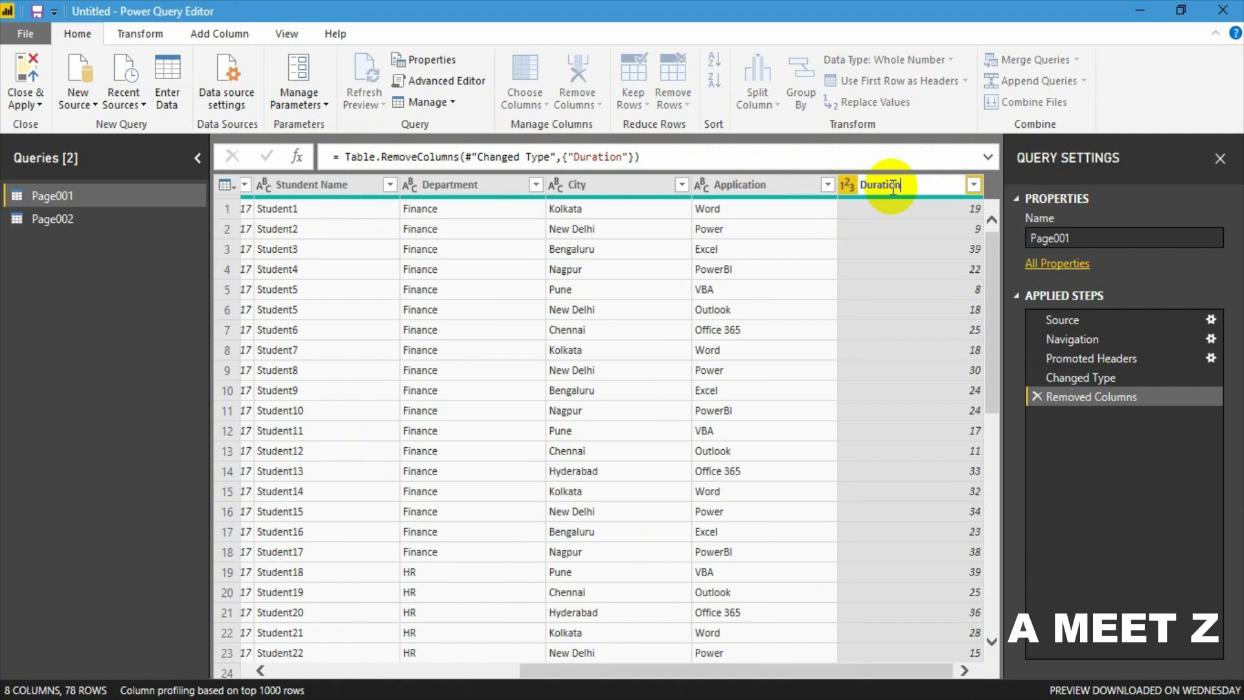
left_click(889, 260)
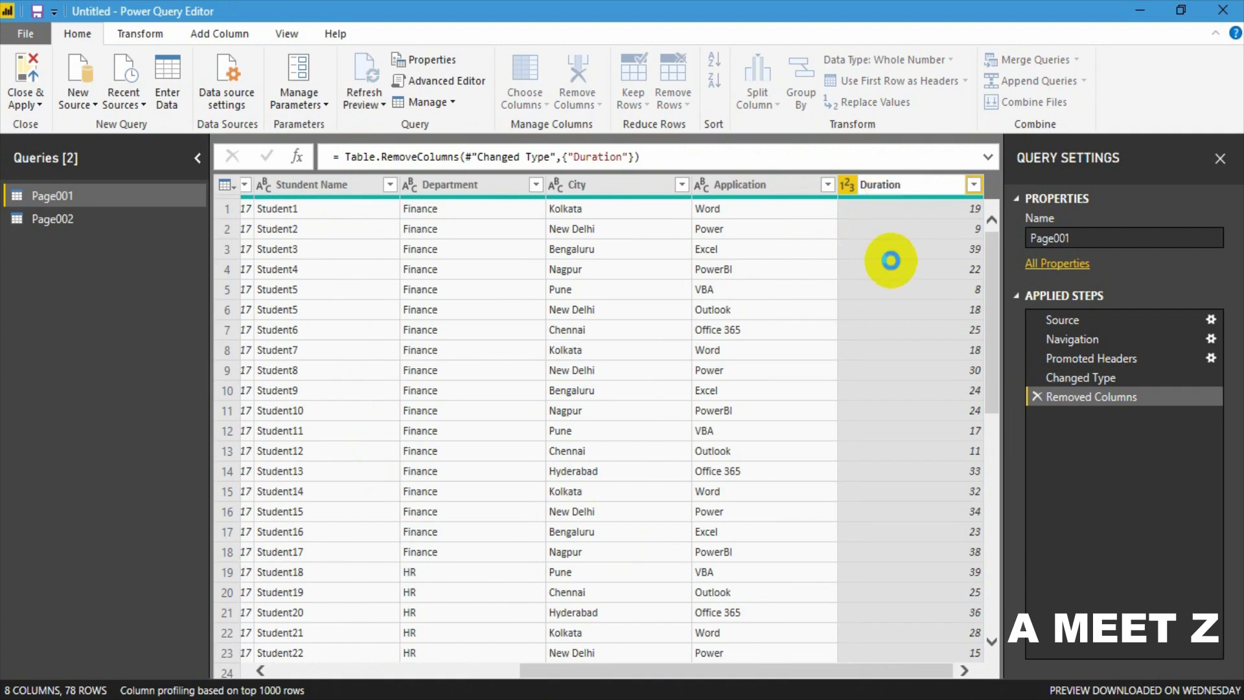
left_click(54, 222)
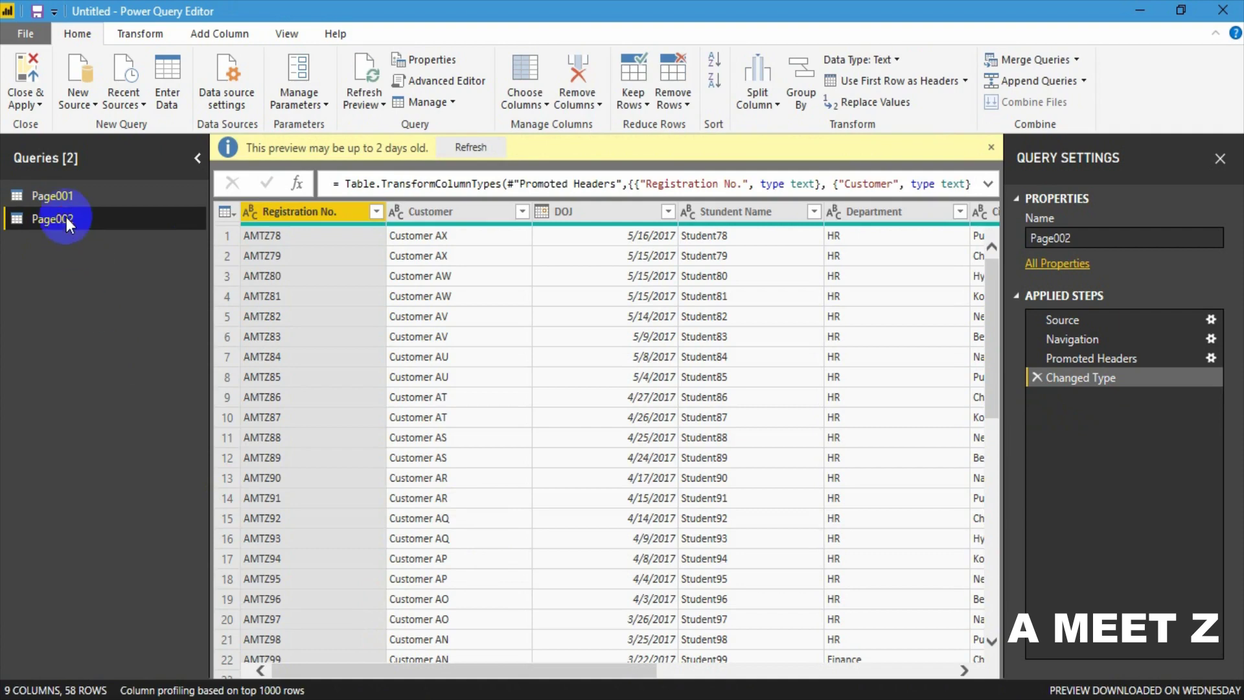
In Page002, delete the blank Duration column and rename Column9 to Duration
left_click_drag(577, 671, 842, 671)
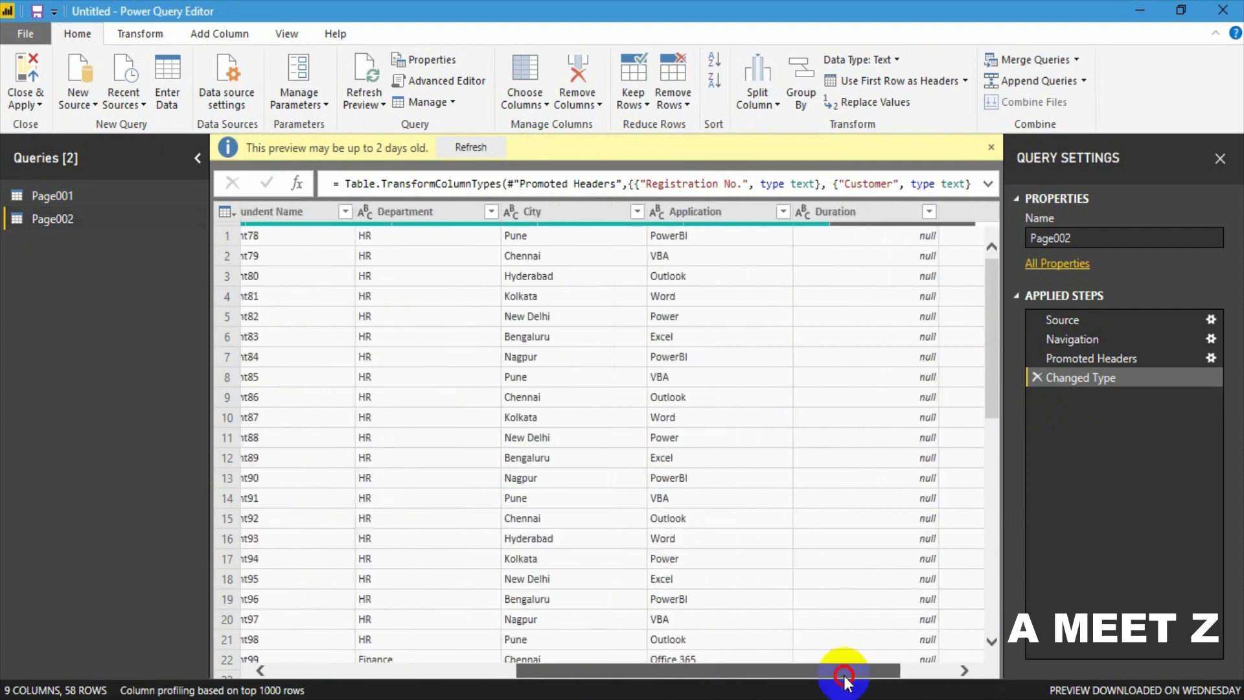
left_click(785, 209)
right_click(786, 207)
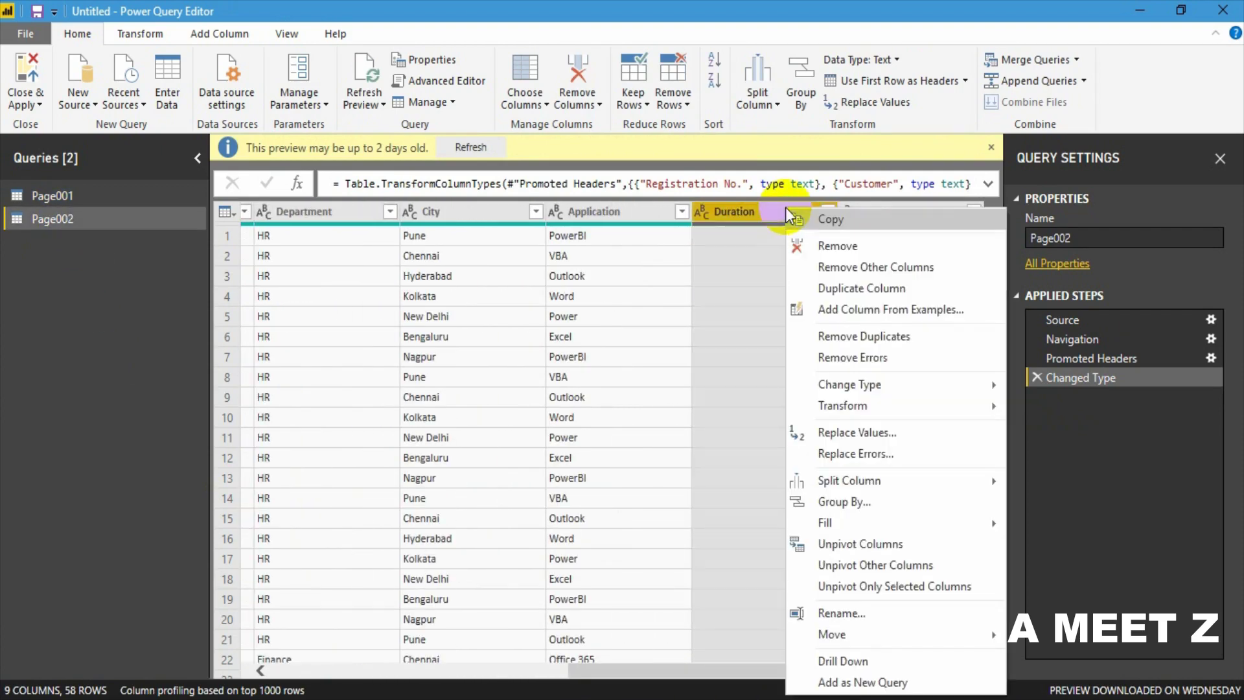
left_click(819, 244)
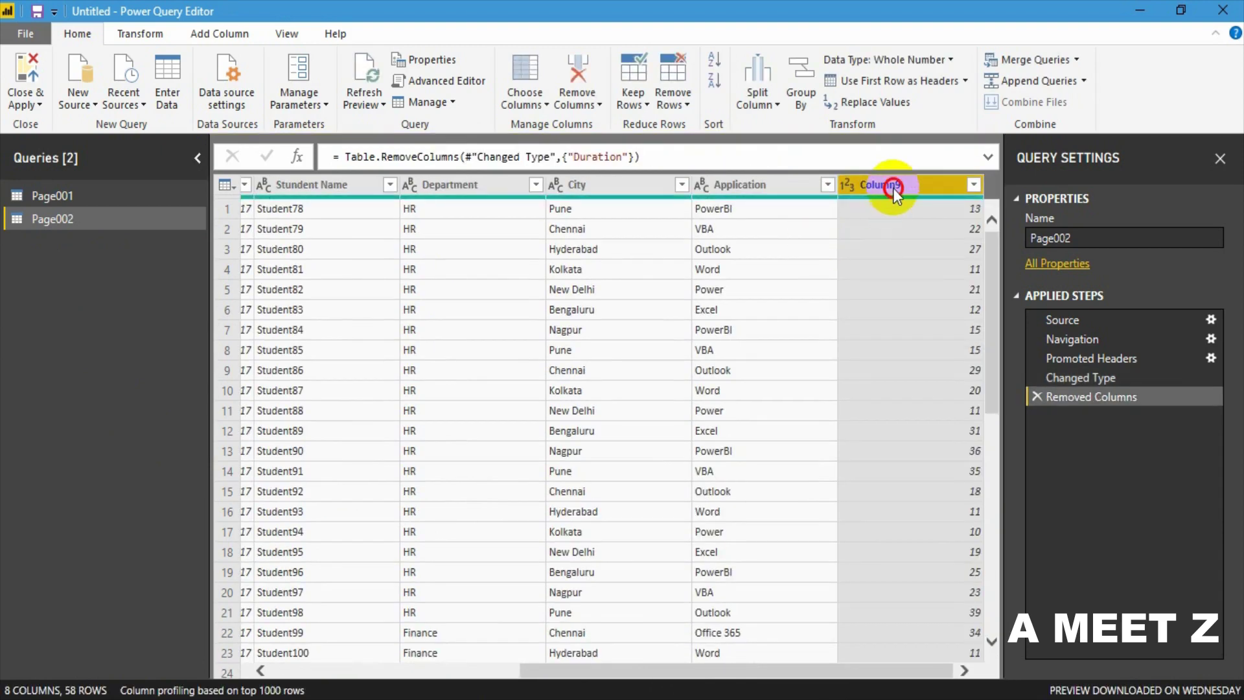
double_click(893, 184)
type("Dur")
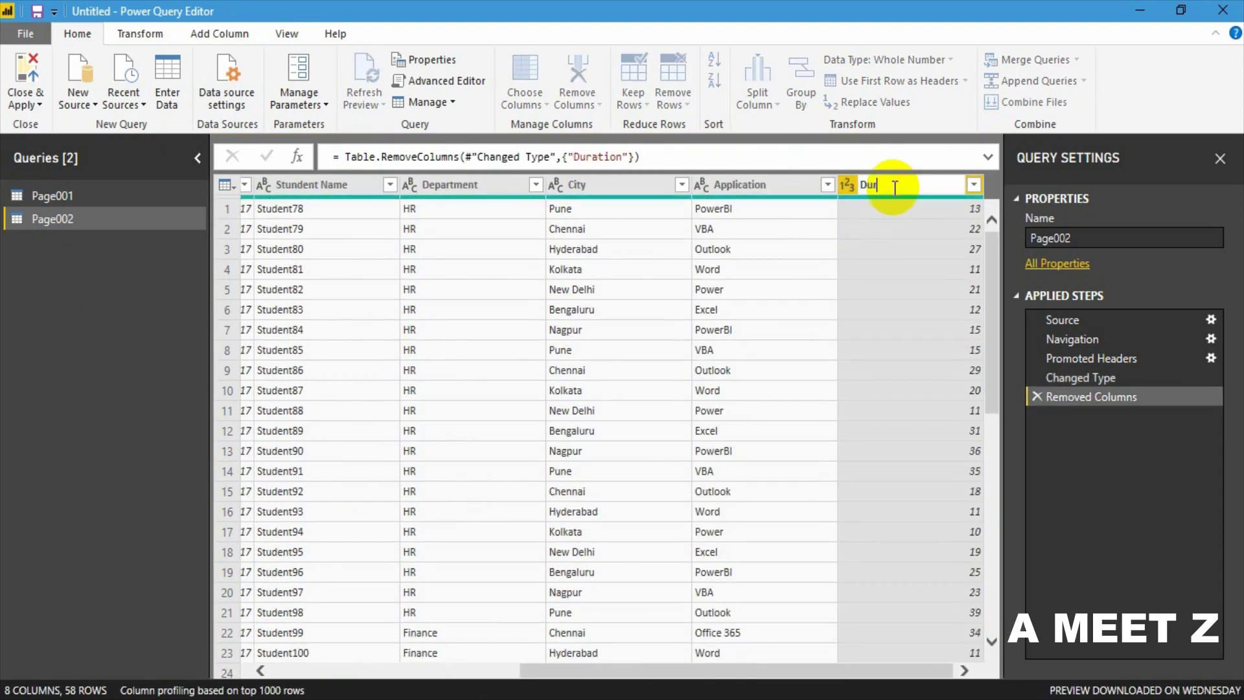
type("ation")
left_click(62, 392)
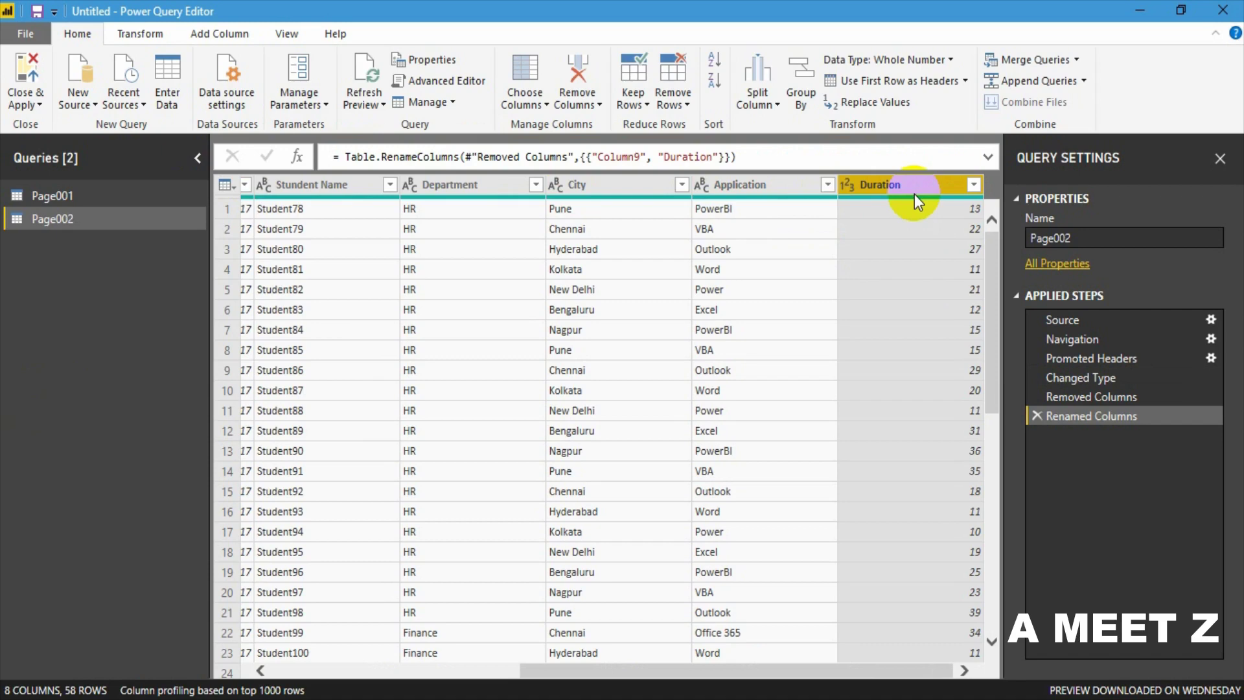
Duplicate the Page001 query and rename the copy Data
left_click(54, 195)
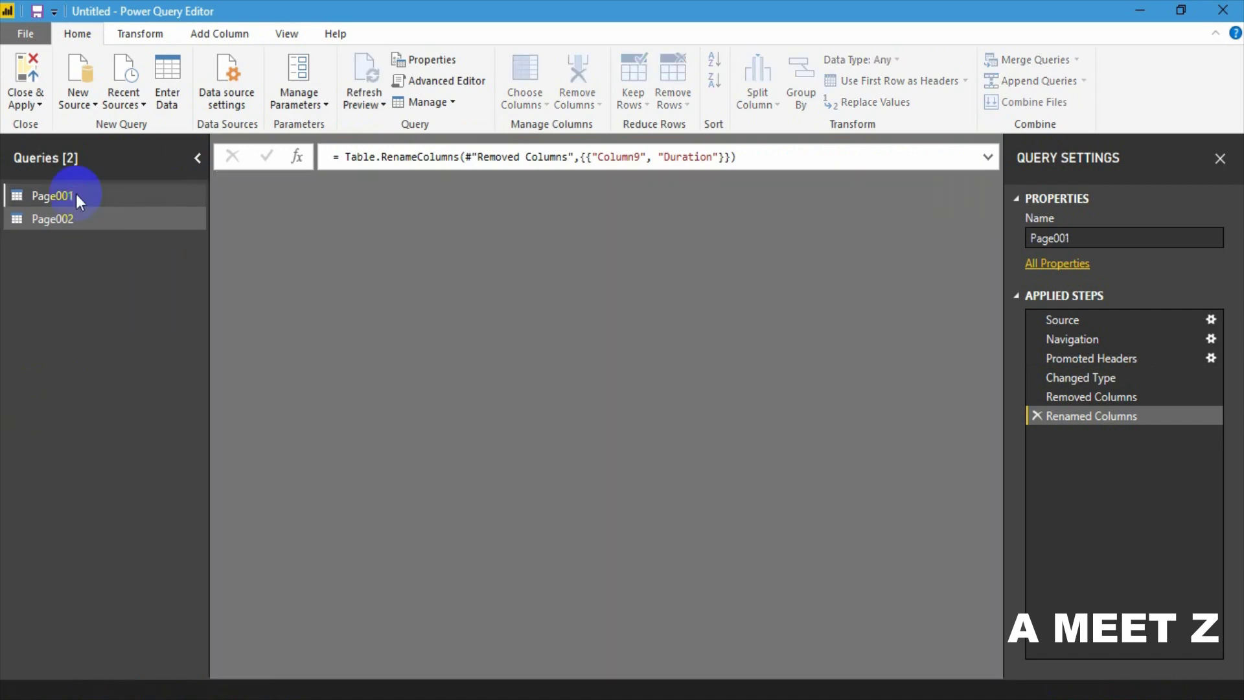
right_click(76, 193)
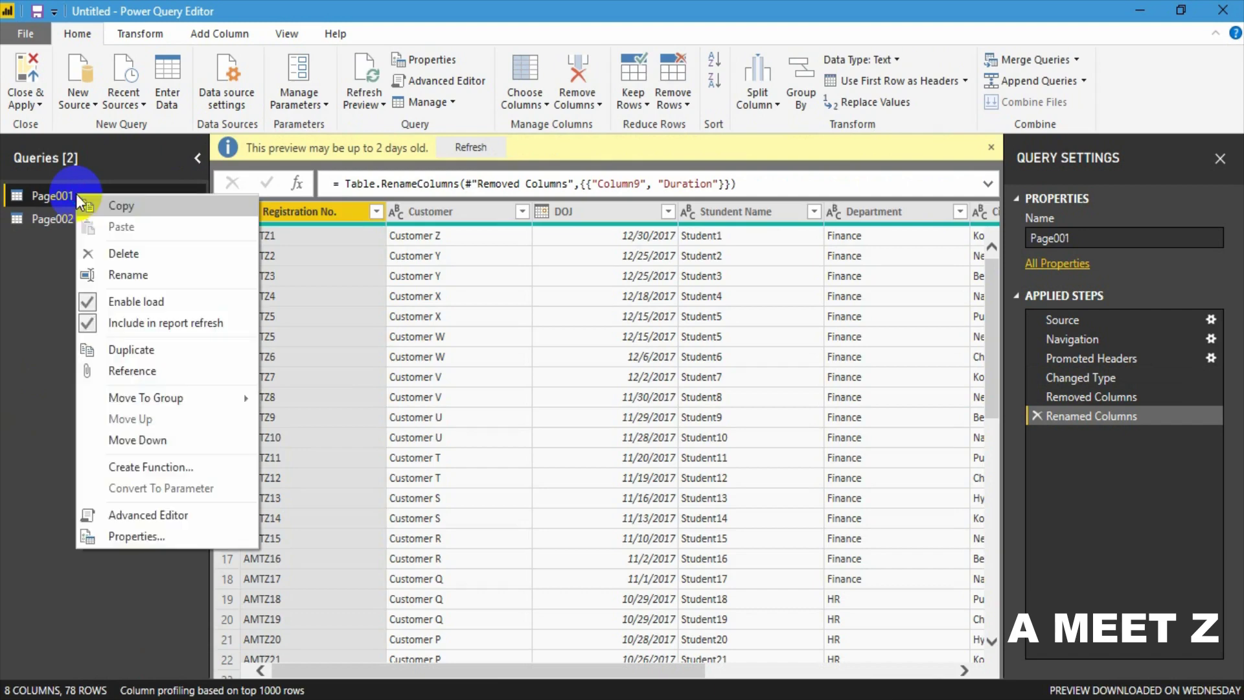
left_click(136, 349)
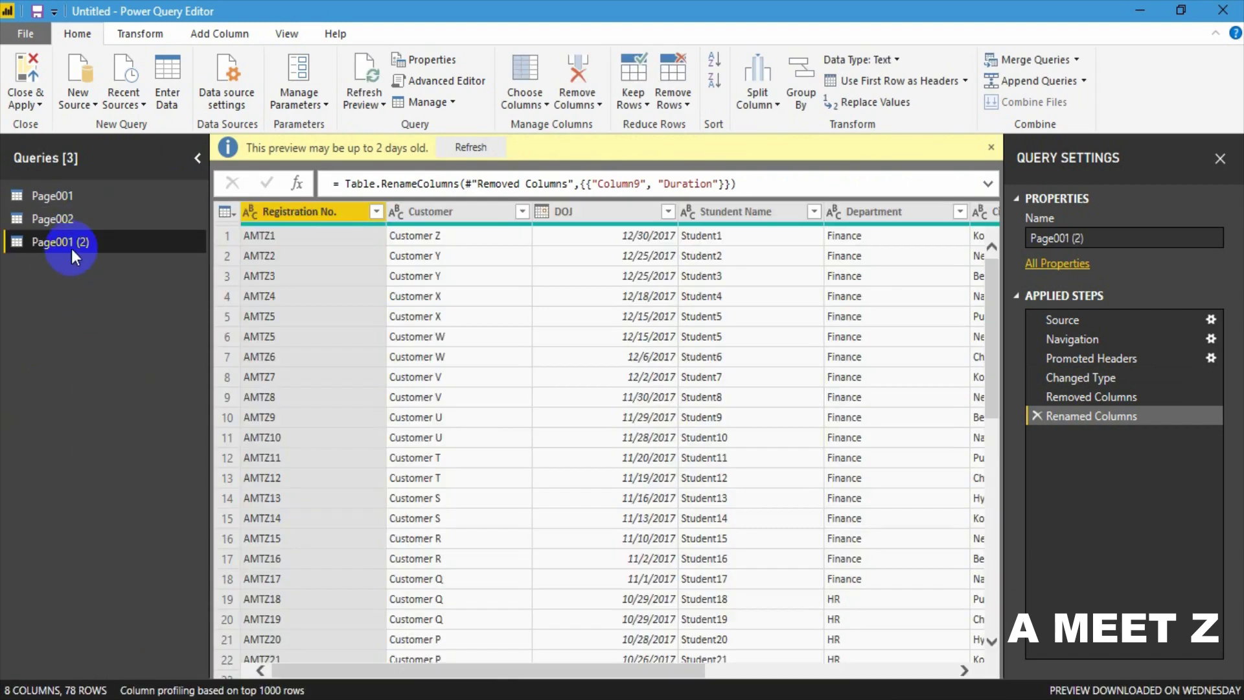
right_click(76, 245)
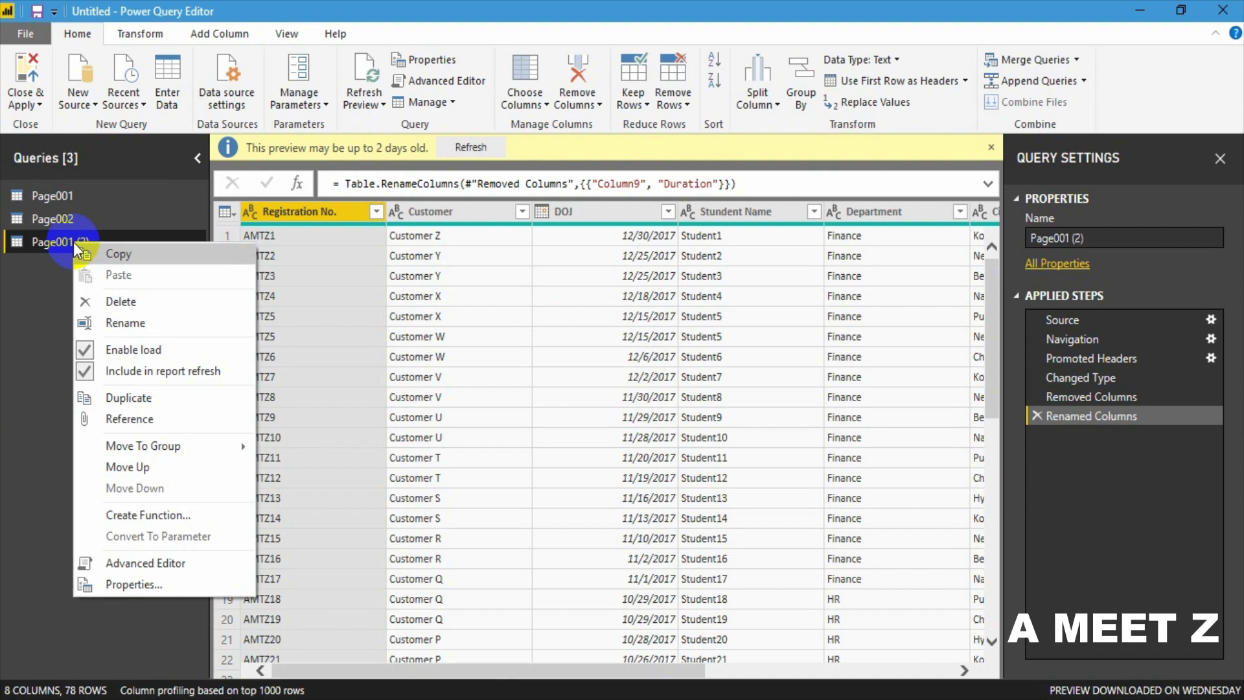
left_click(142, 328)
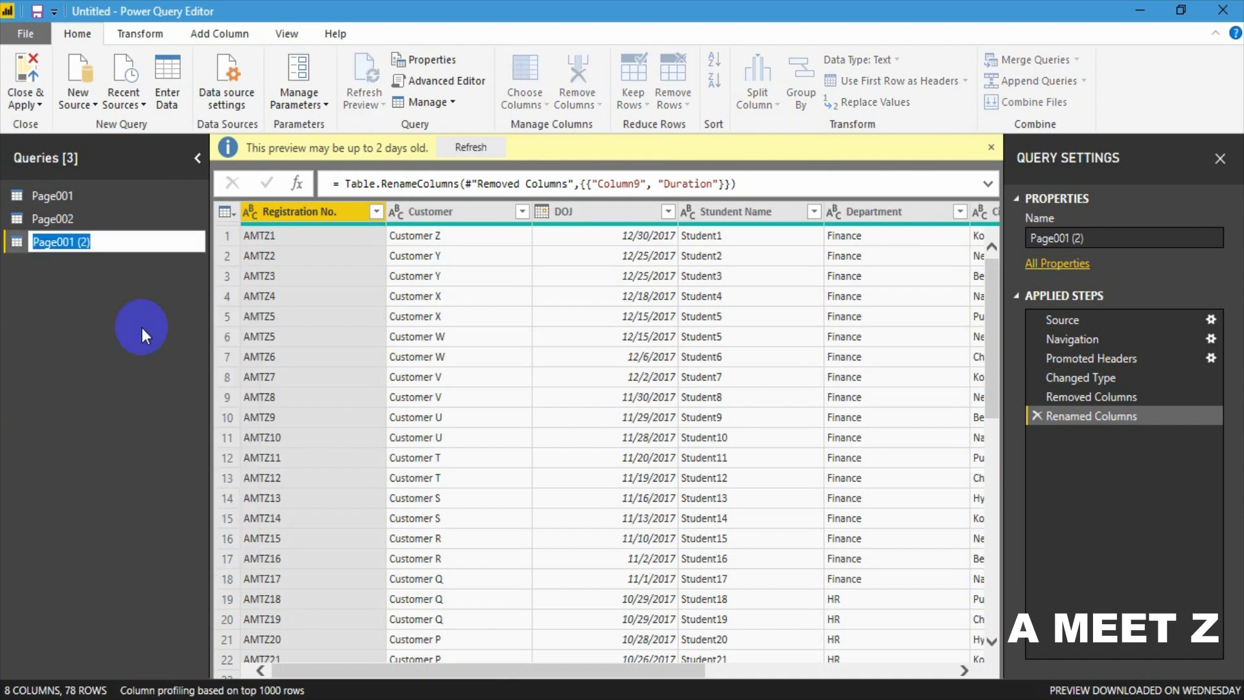
type("Data")
key("Return")
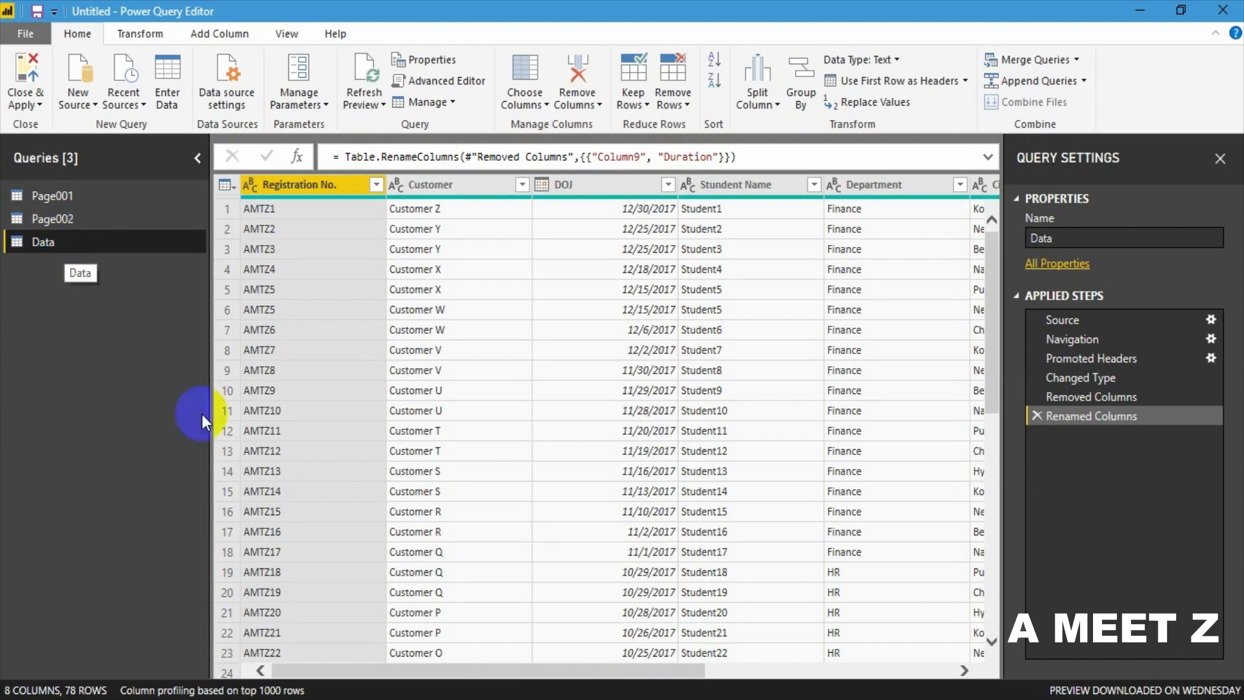
Append Page002 onto the Data query using the Three or more tables option
left_click(1085, 83)
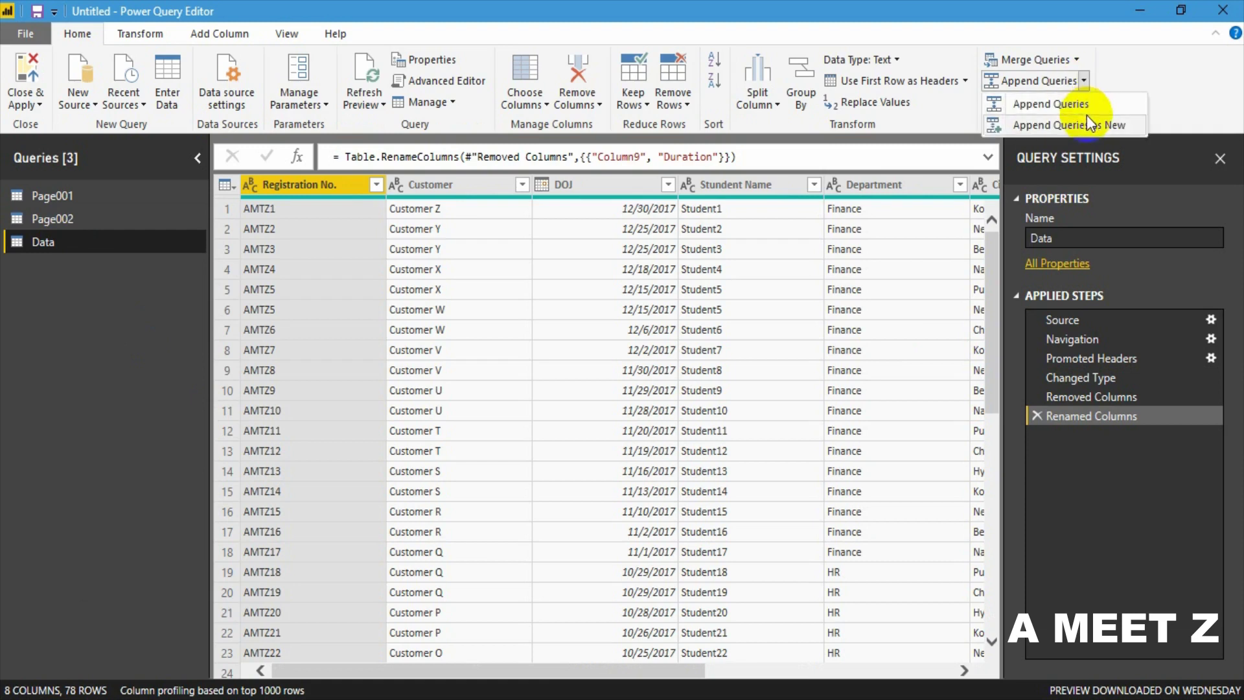
left_click(1082, 102)
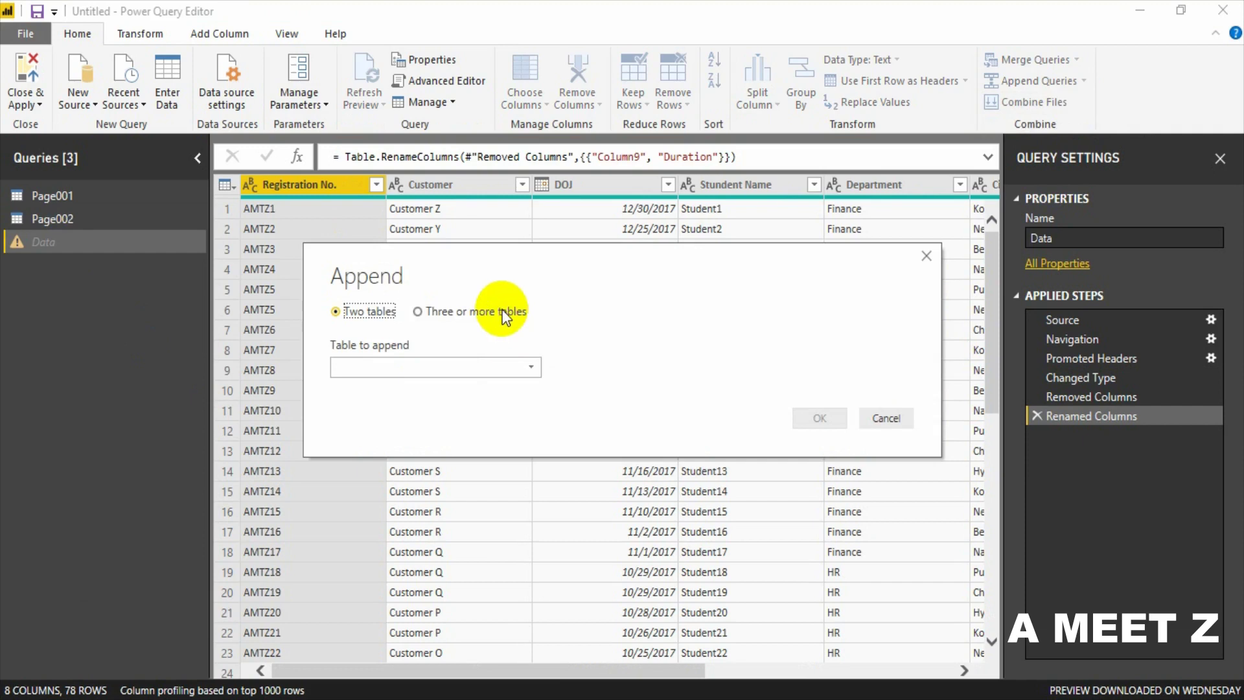
left_click(491, 312)
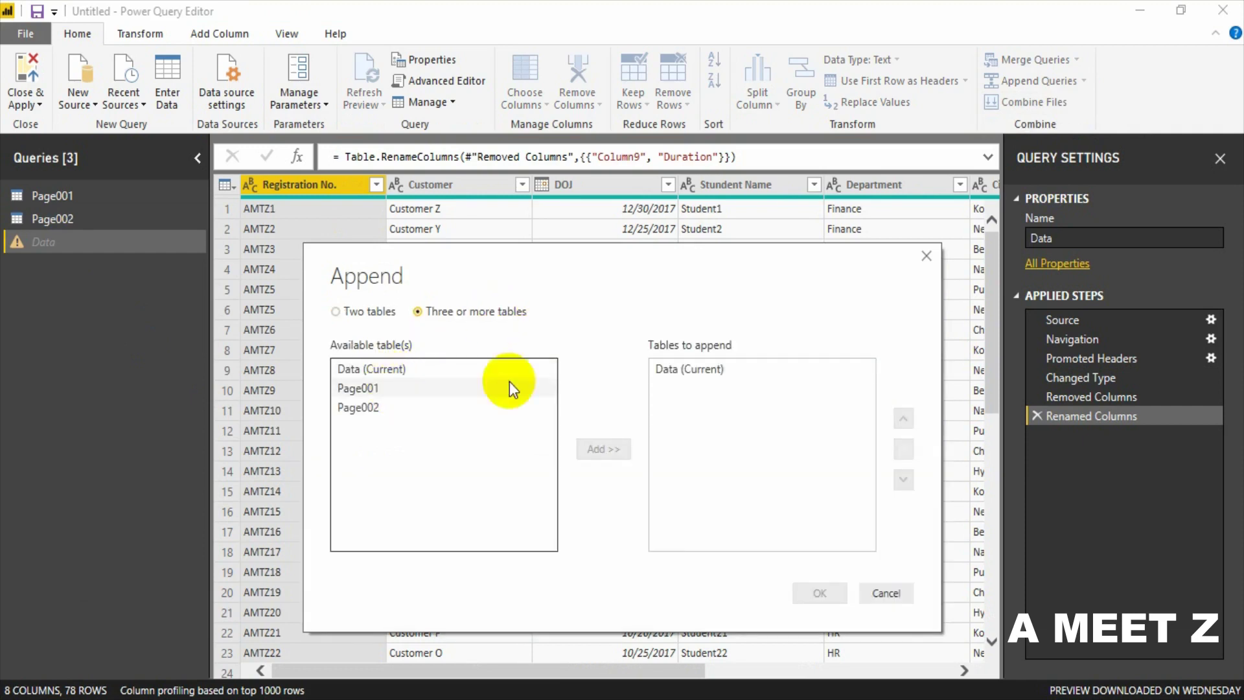
left_click(394, 408)
left_click(603, 449)
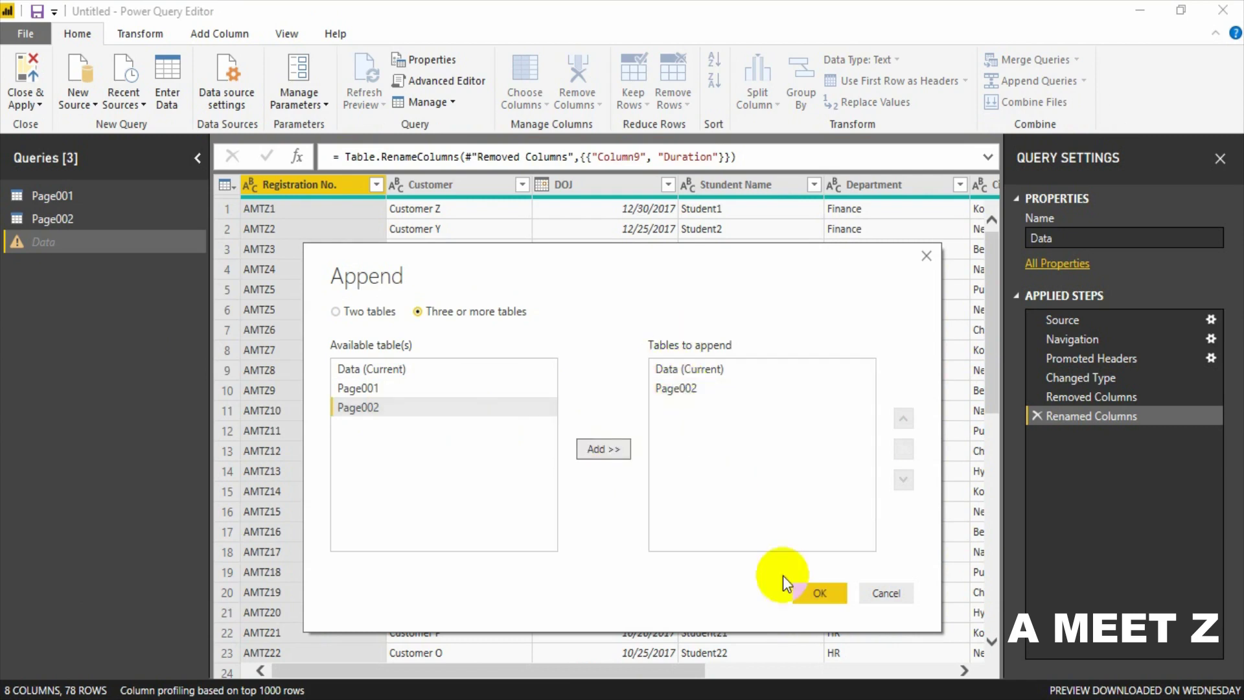
left_click(817, 589)
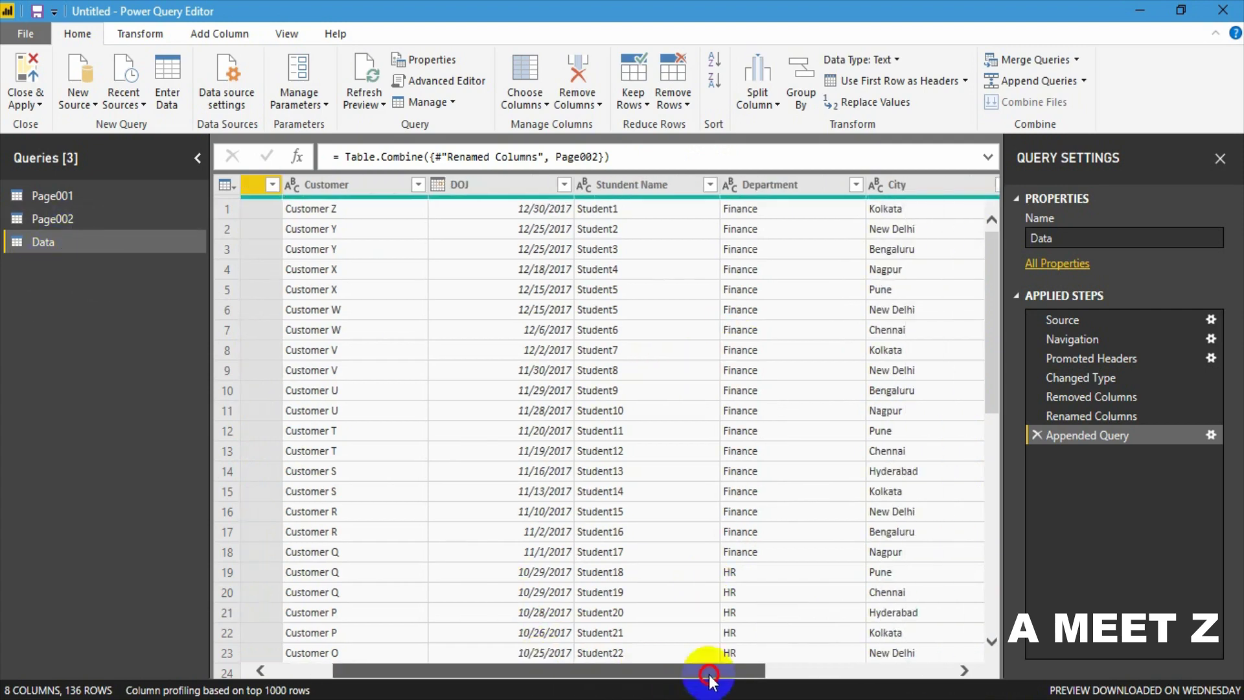
mouse_move(641, 664)
left_mouse_down()
mouse_move(930, 676)
mouse_move(573, 684)
left_mouse_up()
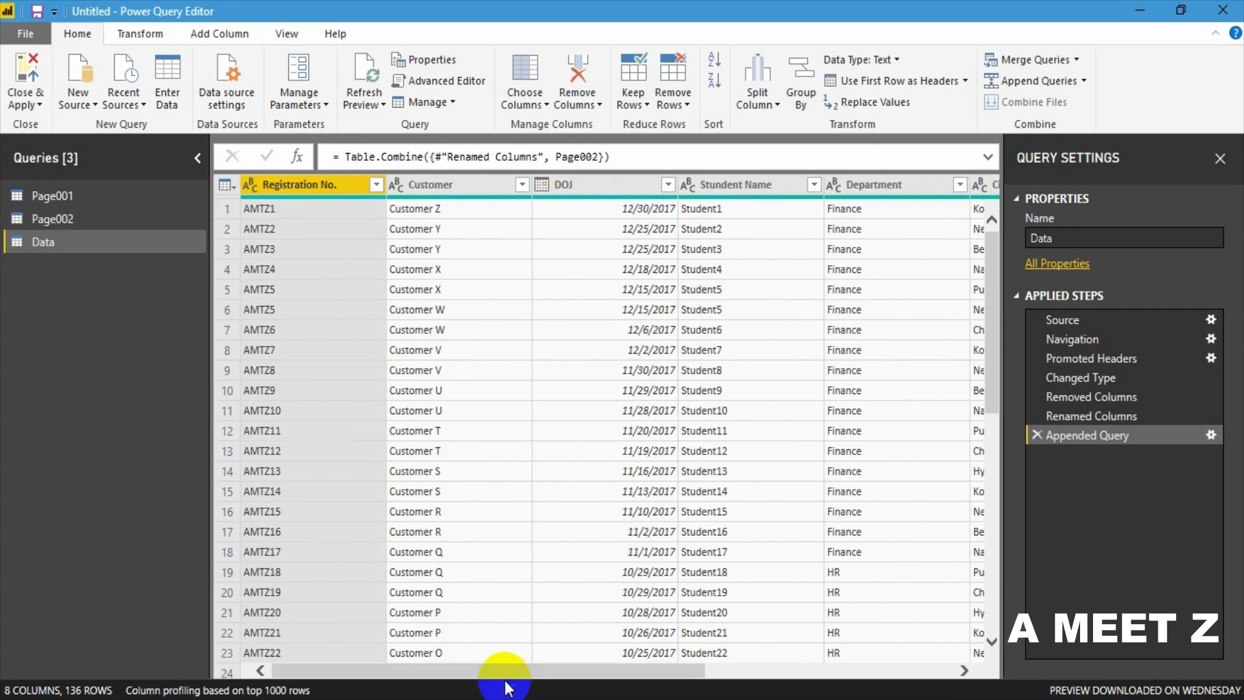
Turn off Enable load for Page002 and Page001, then apply the changes
left_click(62, 219)
right_click(63, 219)
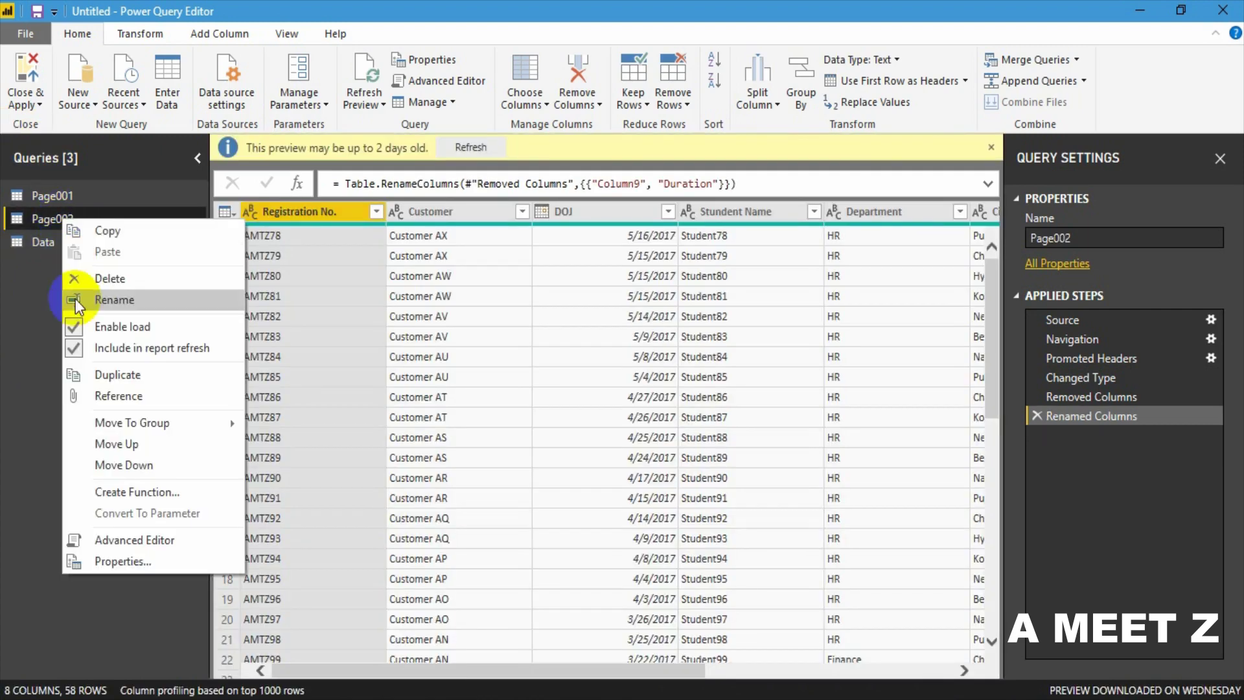
left_click(75, 329)
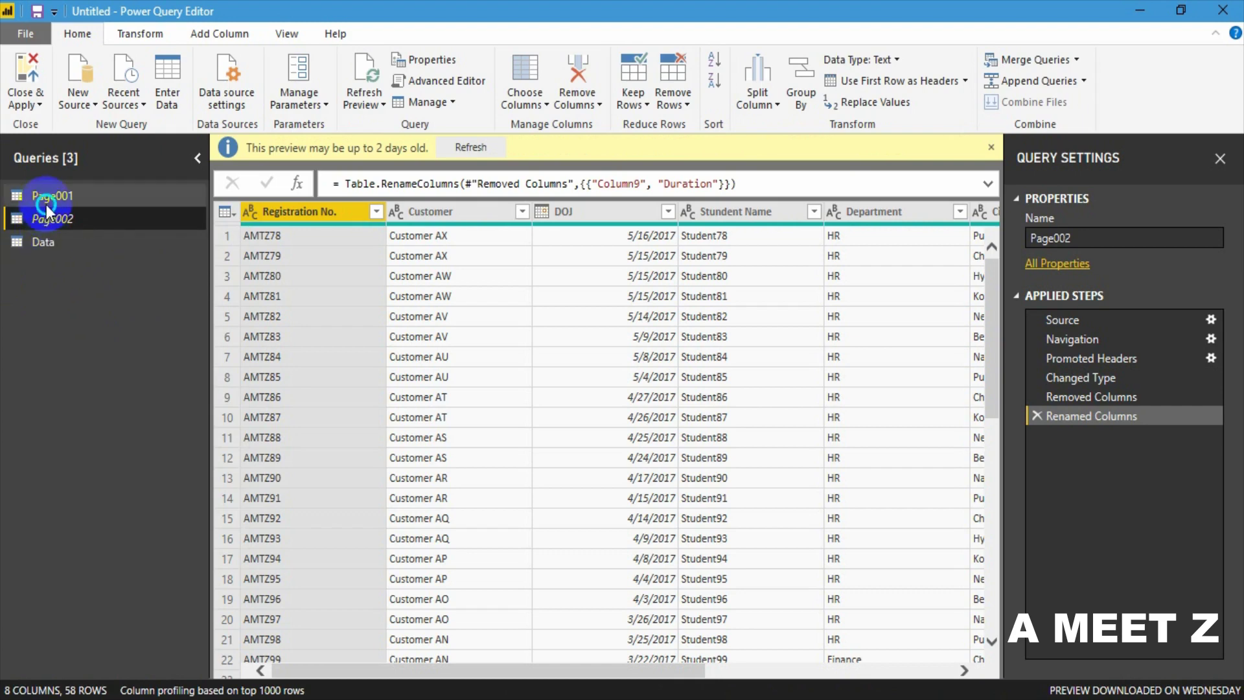
right_click(46, 205)
left_click(60, 313)
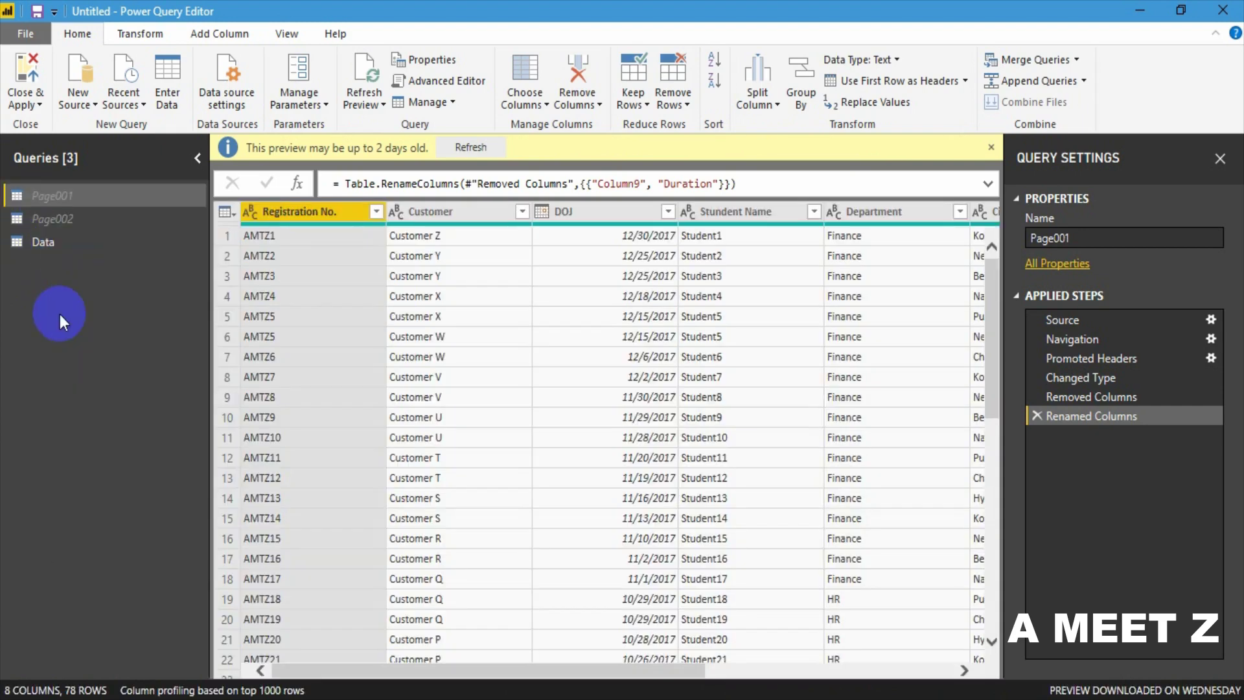
left_click(37, 104)
Close the query editor and apply changes so only the Data table loads
left_click(53, 125)
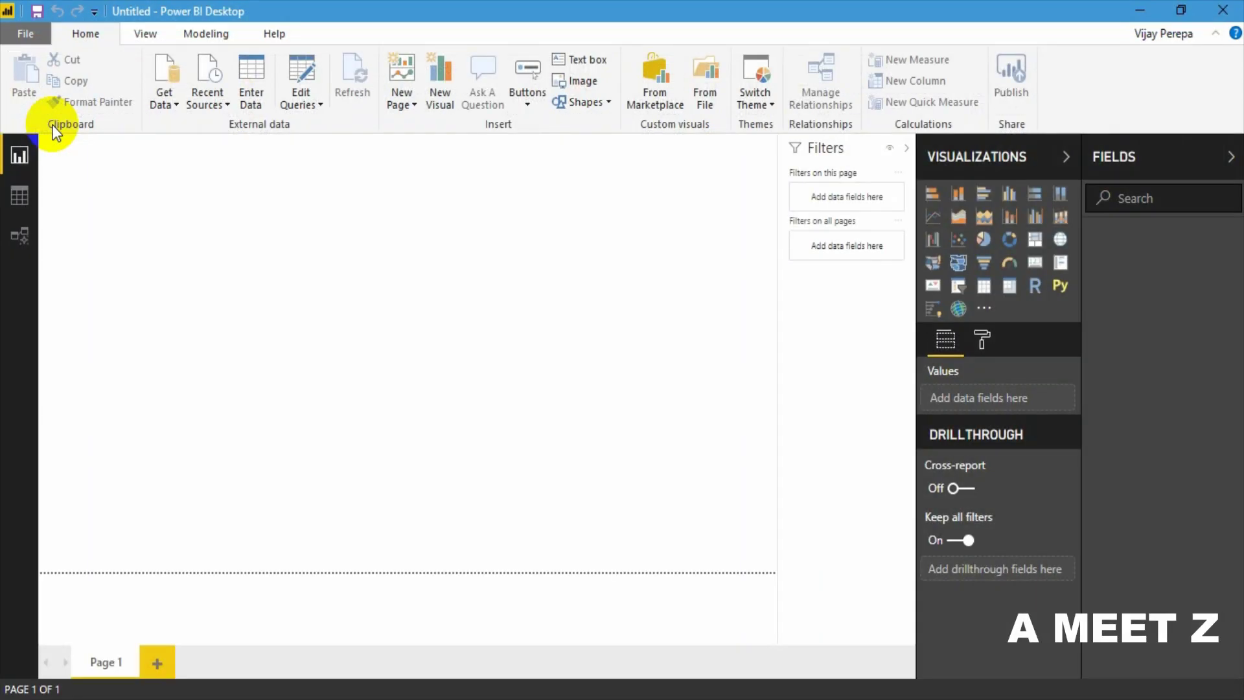